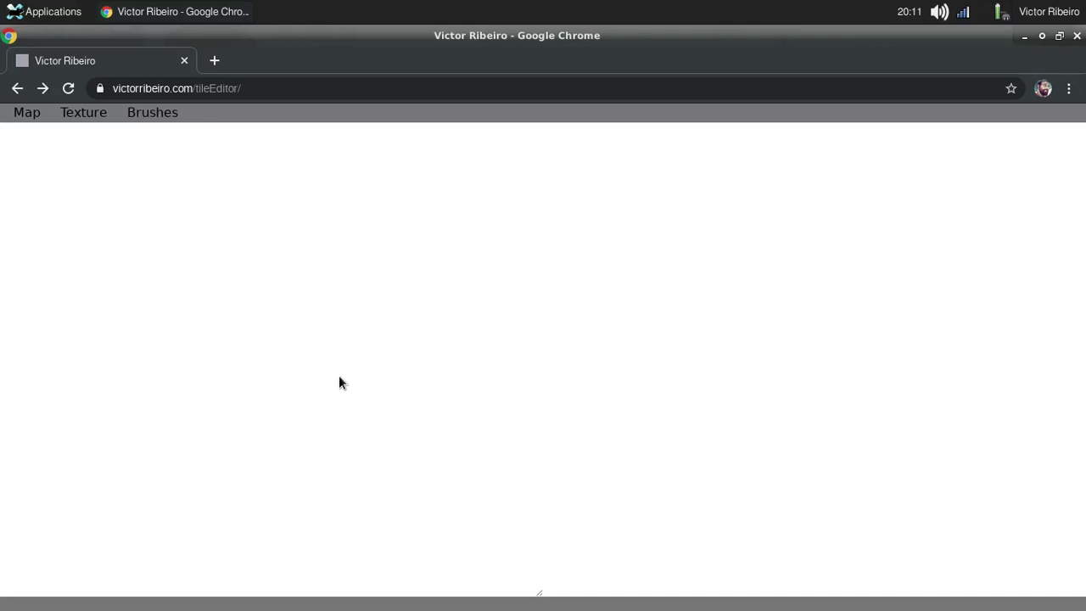
Step: Start a new map and set its width and height to 20 each
left_click(26, 112)
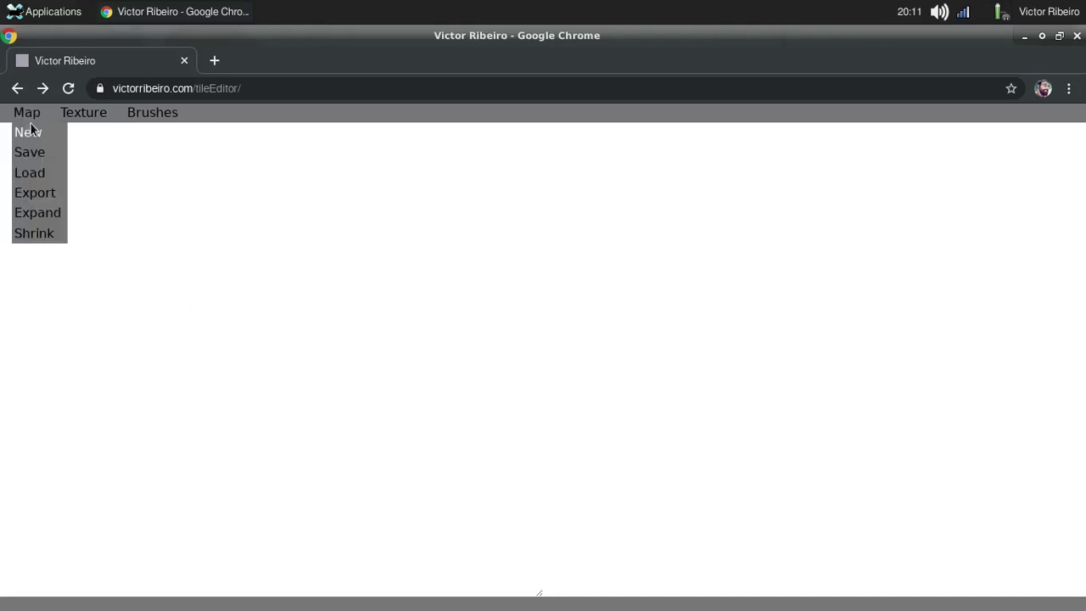
left_click(34, 128)
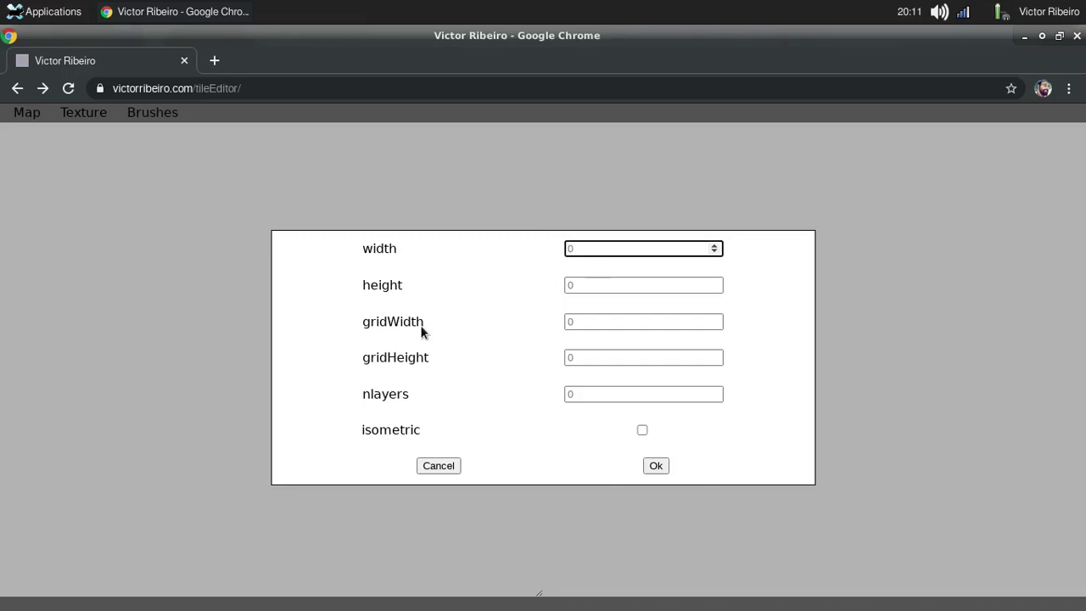
type("20")
key("Tab")
type("20")
key("Tab")
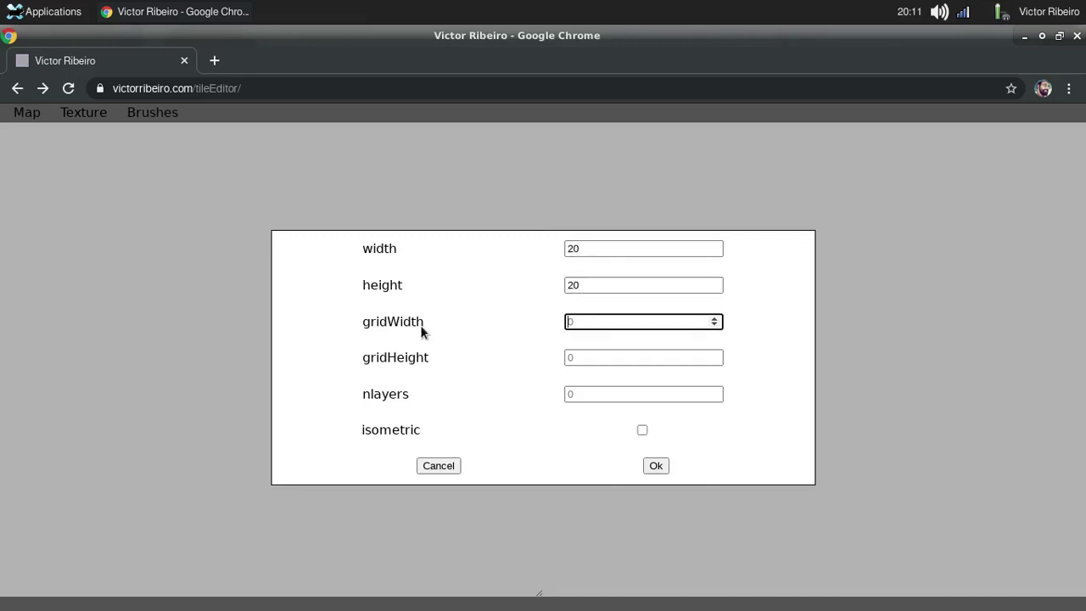
Step: Set gridWidth to 64, gridHeight to 32 and nlayers to 1, enable isometric, and create the map
type("64")
key("Tab")
type("32")
key("Tab")
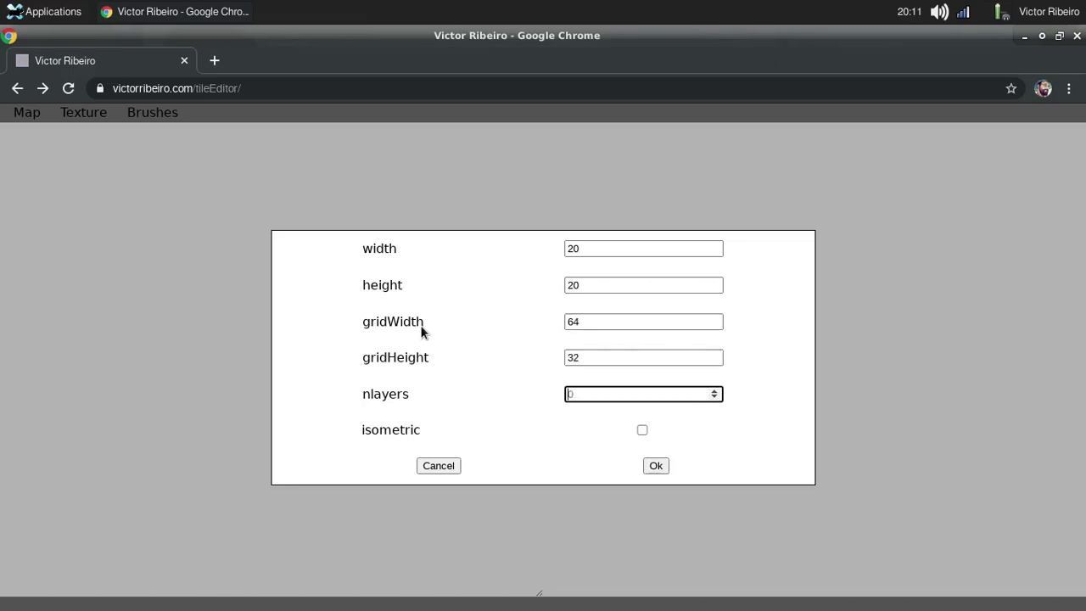
type("1")
key("Tab")
key("space")
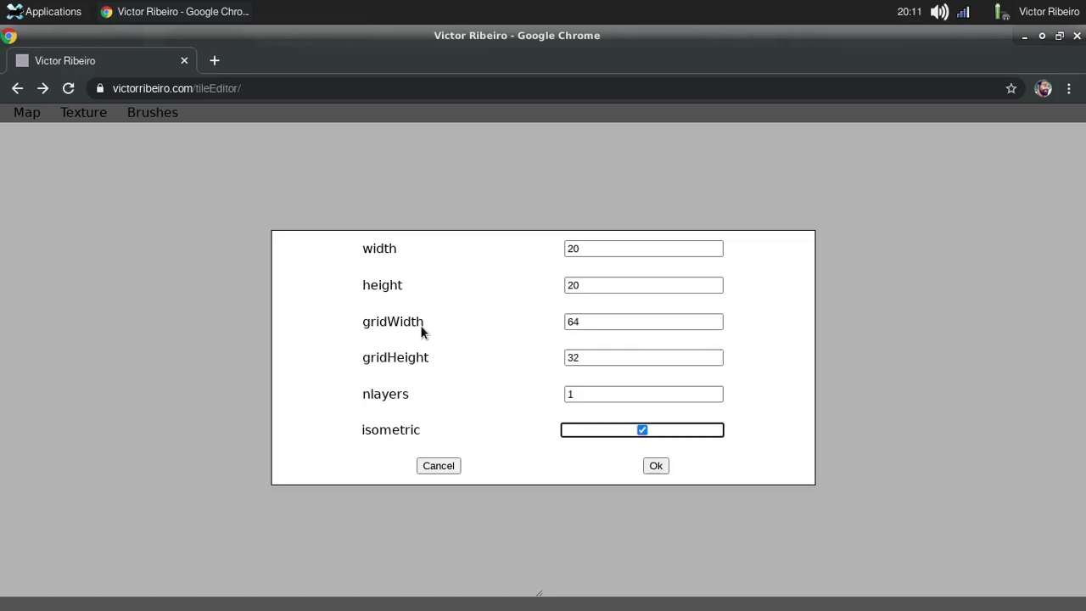
key("Return")
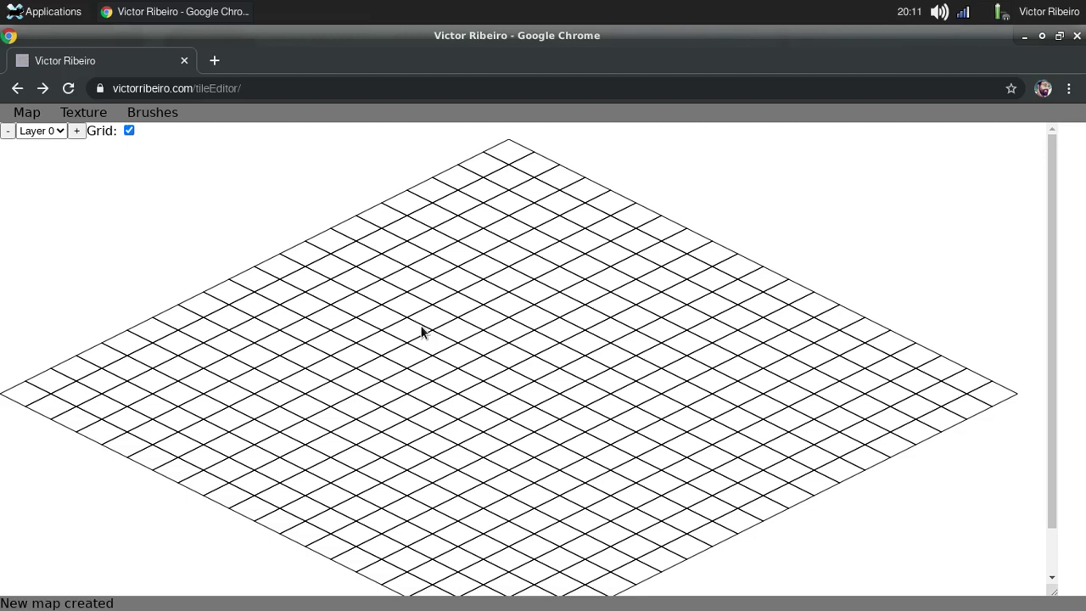
Step: Load myCityTiles-64x32.png as the texture image, with tileRealWidth 64 and tileRealHeight 96
left_click(83, 112)
left_click(82, 130)
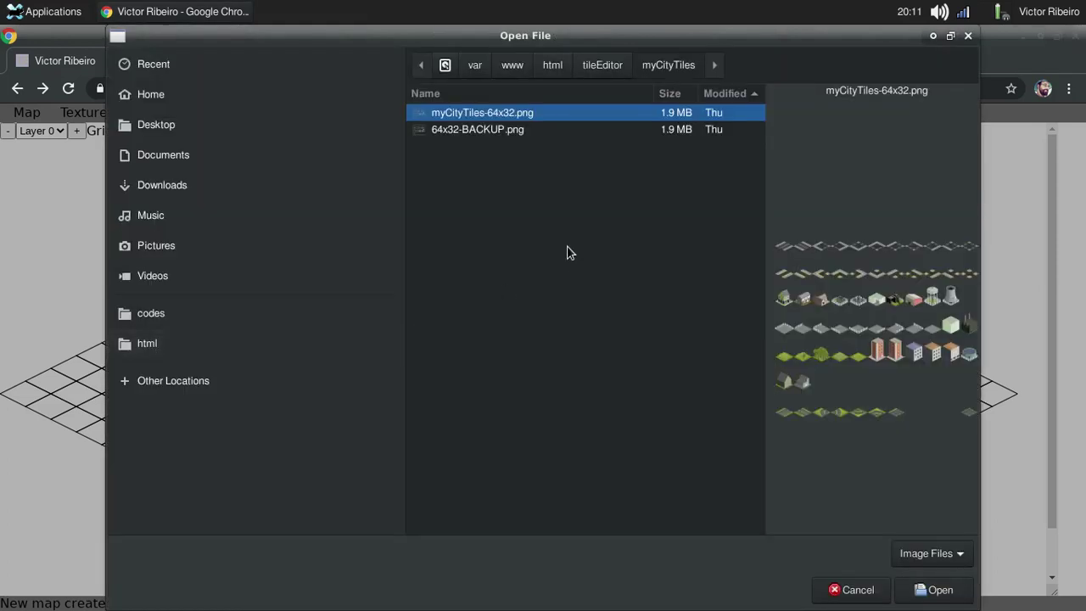
key("Return")
key("Tab")
type("64")
key("Tab")
type("9")
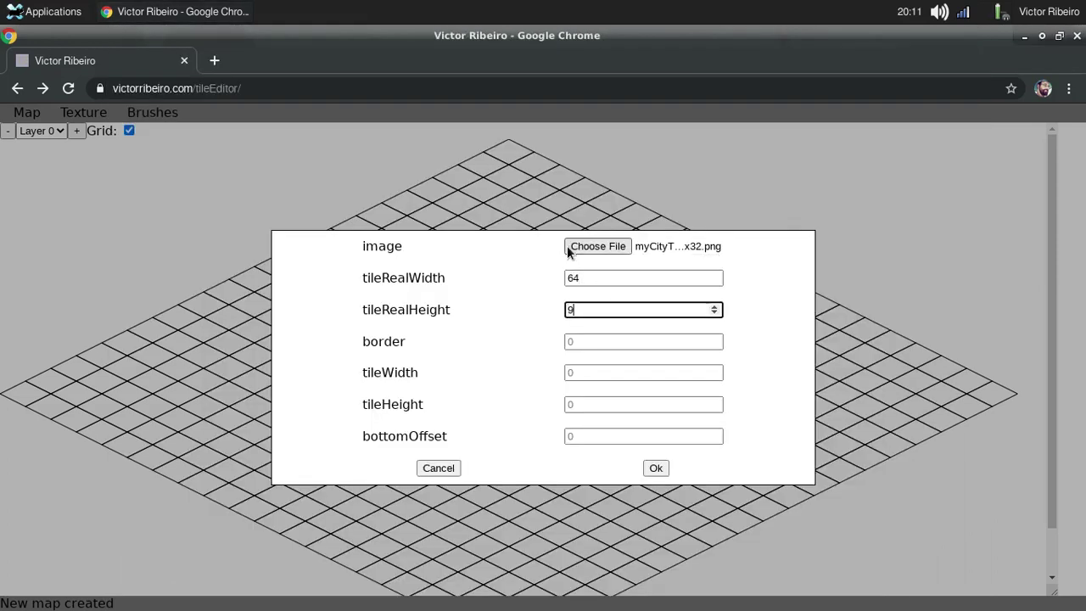
type("6")
key("Tab")
Step: Leave the border empty, set tileWidth to 64 and tileHeight to 32, and load the texture
key("Tab")
type("64")
key("Tab")
type("32")
key("Tab")
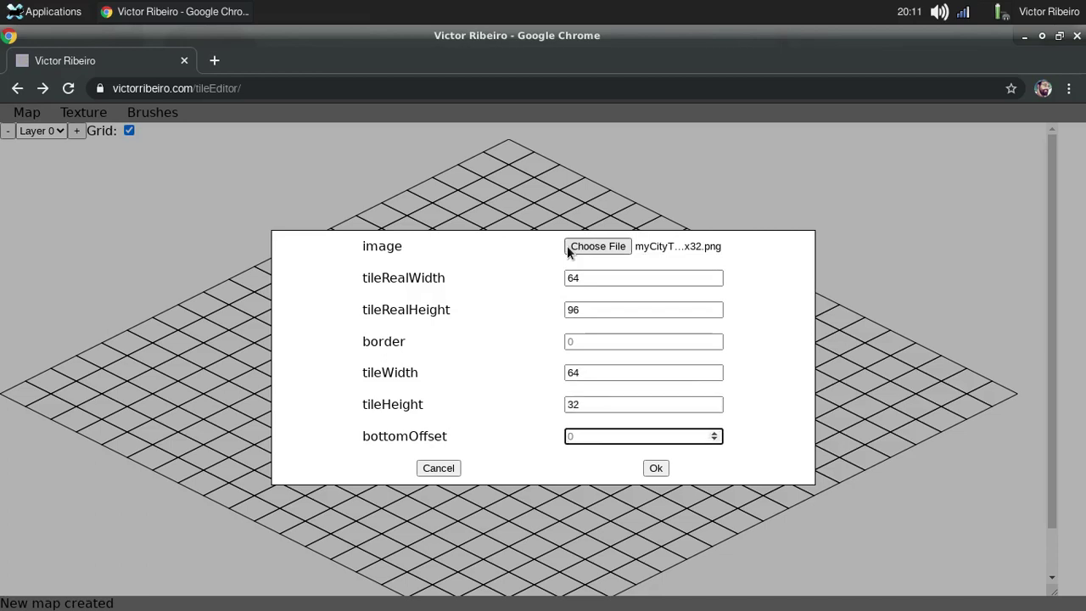
key("Return")
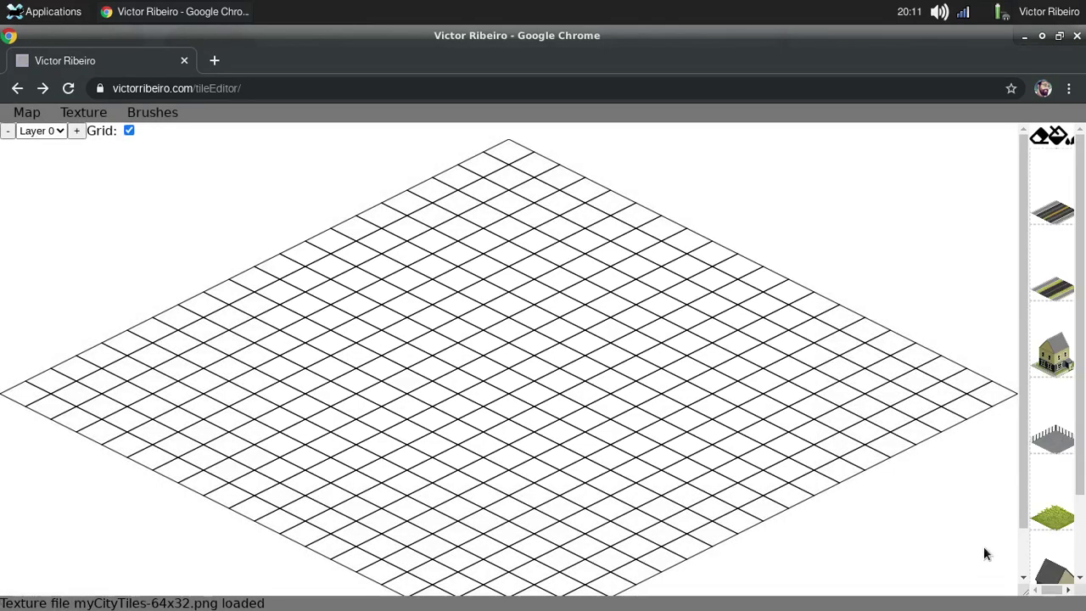
Step: Narrow the map area to give the tile palette about two fifths of the page, and look across the isometric grid
left_click_drag(1022, 577, 621, 559)
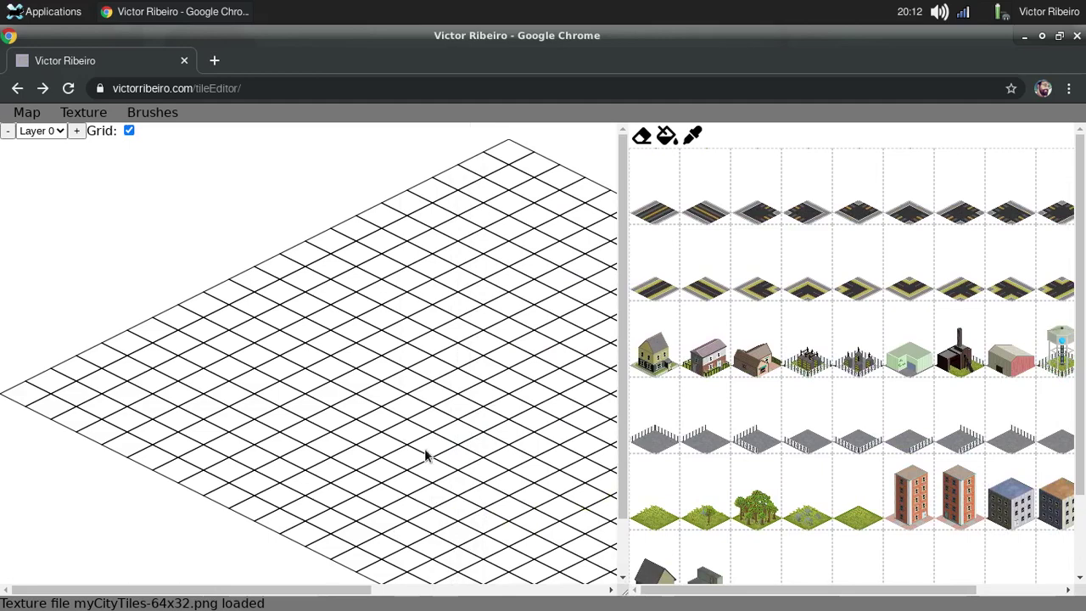
middle_click_drag(468, 444, 142, 387)
scroll(142, 393, "up", 2)
scroll(142, 394, "left", 2)
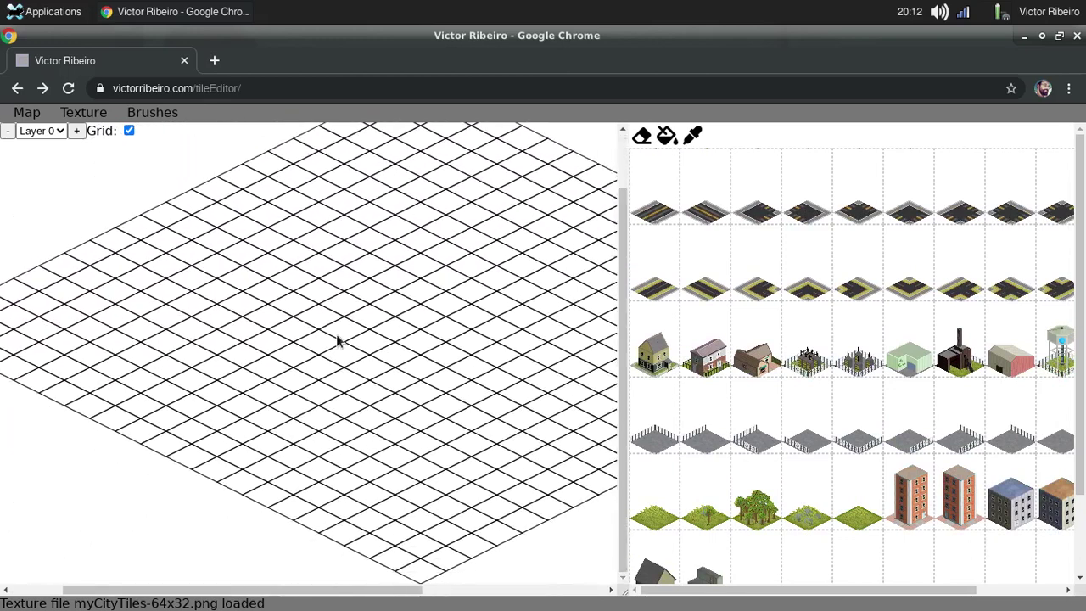
scroll(351, 501, "left", 3)
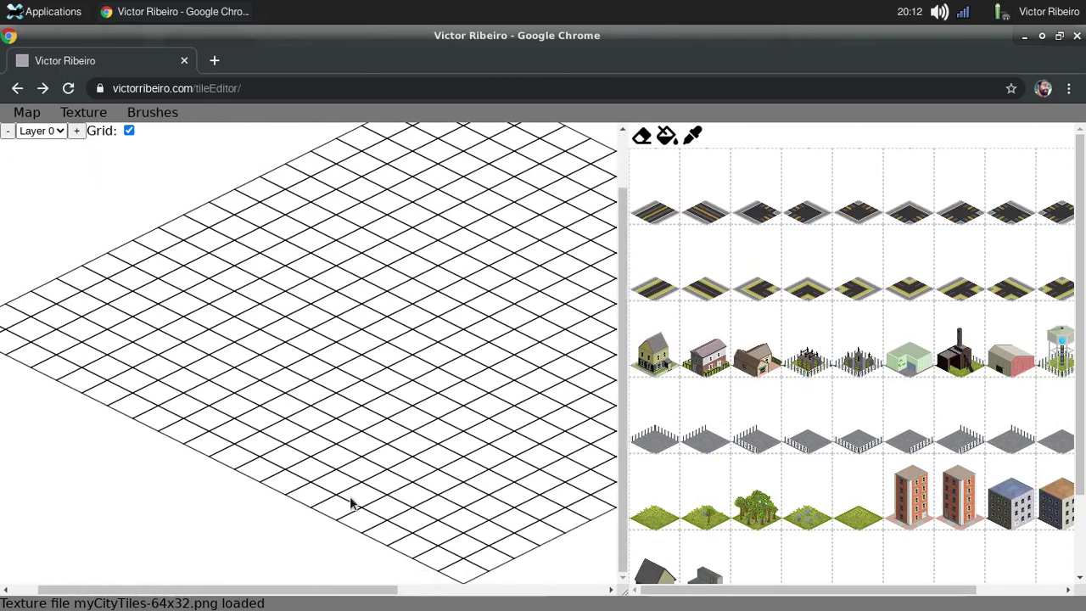
scroll(322, 407, "down", 4)
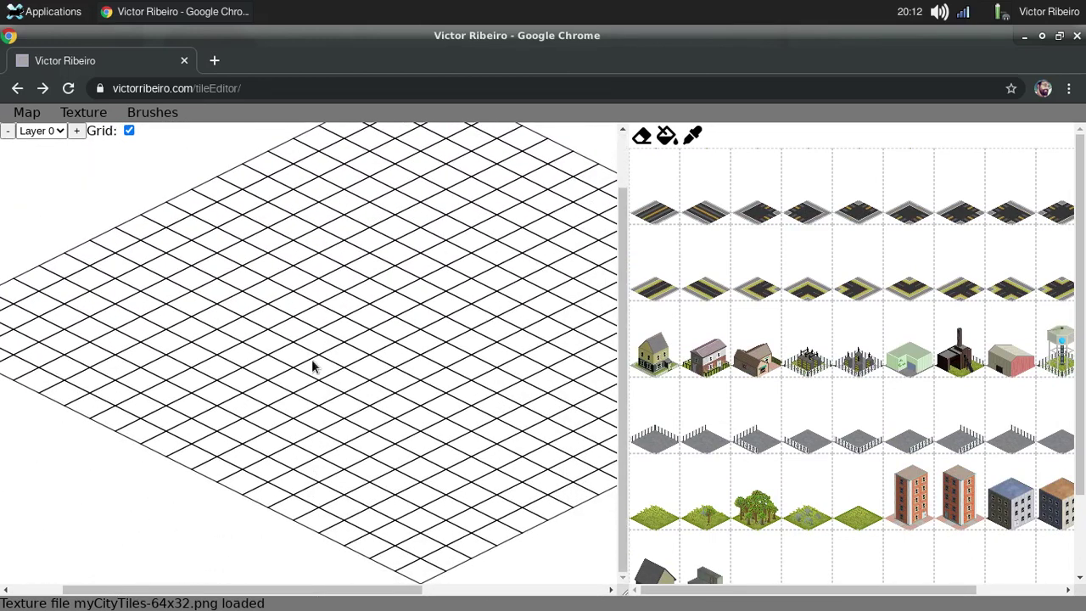
scroll(312, 367, "right", 5)
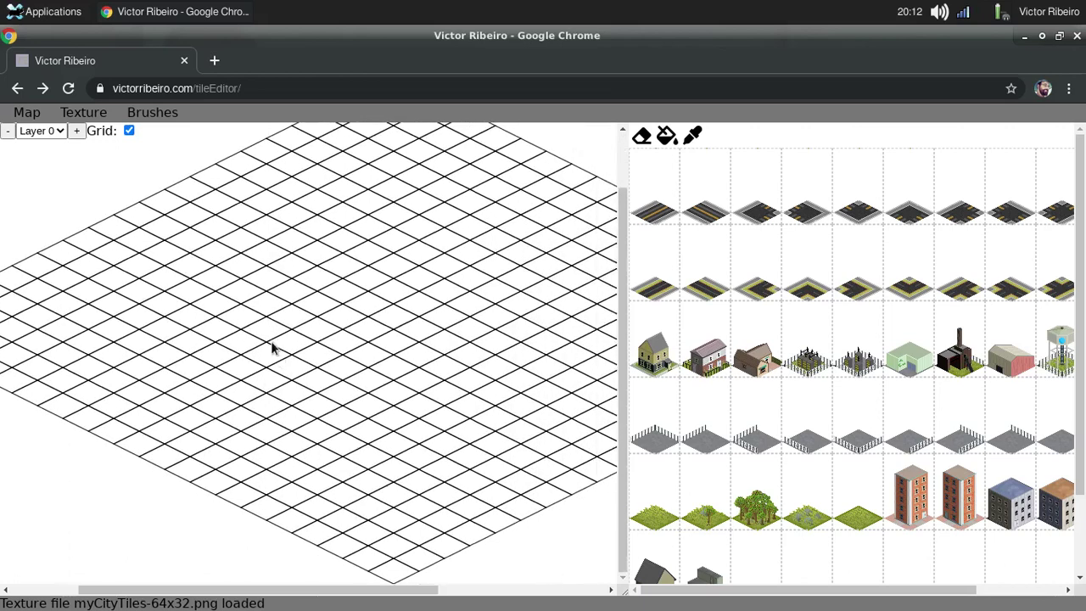
middle_click_drag(270, 297, 175, 352)
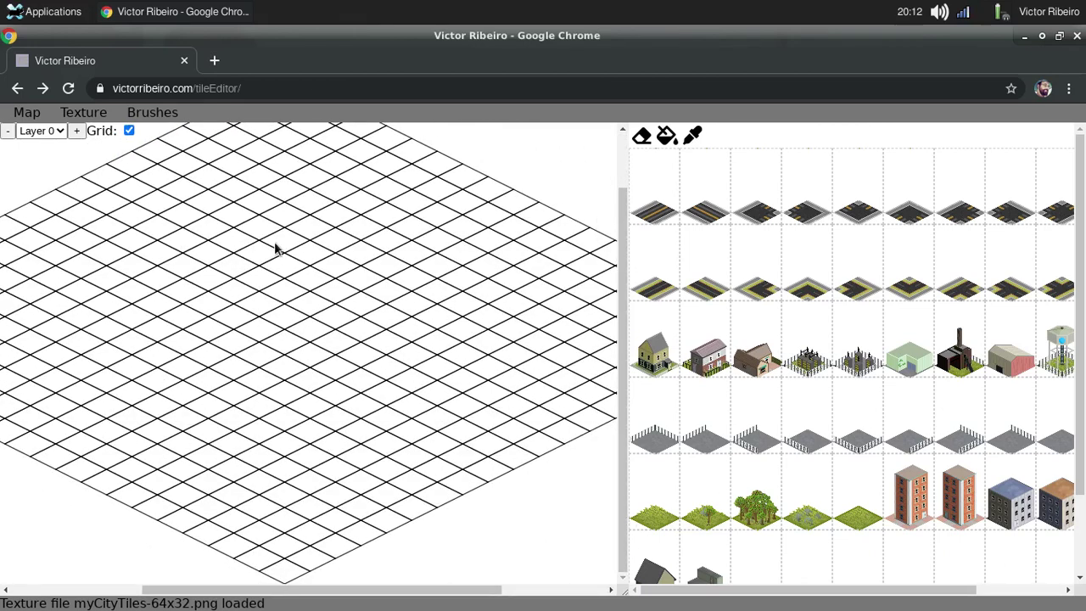
Step: Examine the road, building and terrain tiles in the palette and the upper part of the map grid
scroll(829, 364, "down", 3)
scroll(933, 288, "right", 2)
middle_click_drag(965, 270, 743, 232)
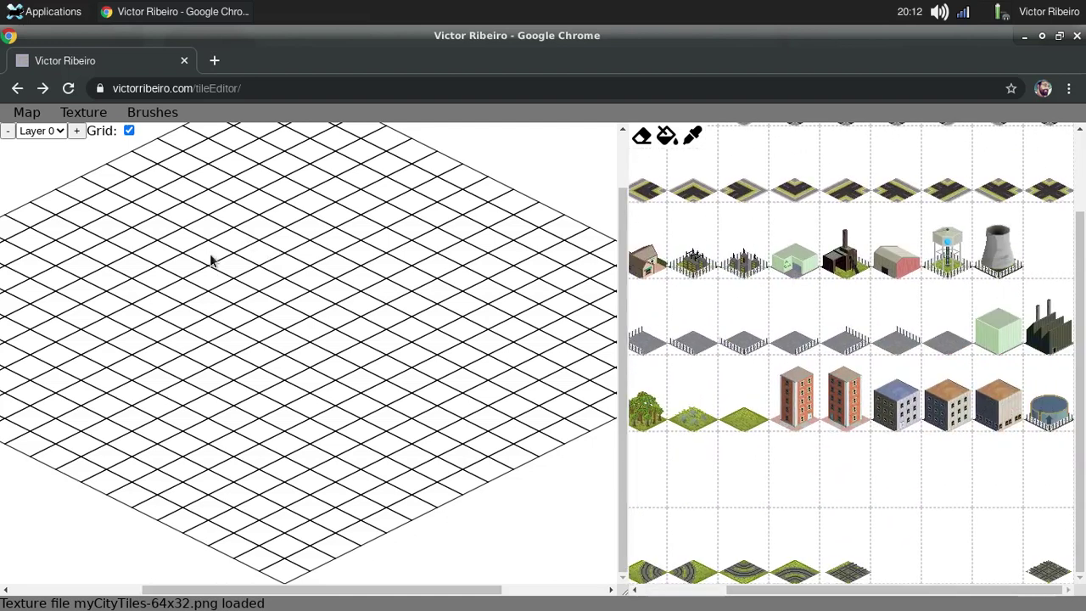
scroll(187, 288, "up", 3)
scroll(186, 288, "right", 2)
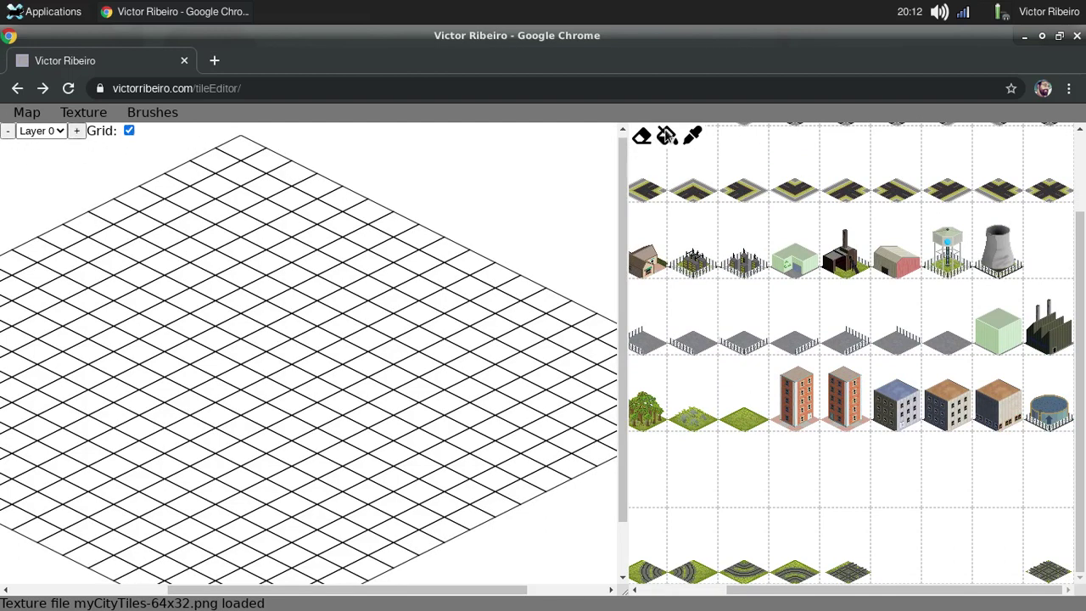
scroll(874, 284, "up", 1)
middle_click_drag(873, 284, 858, 237)
middle_click_drag(316, 414, 402, 417)
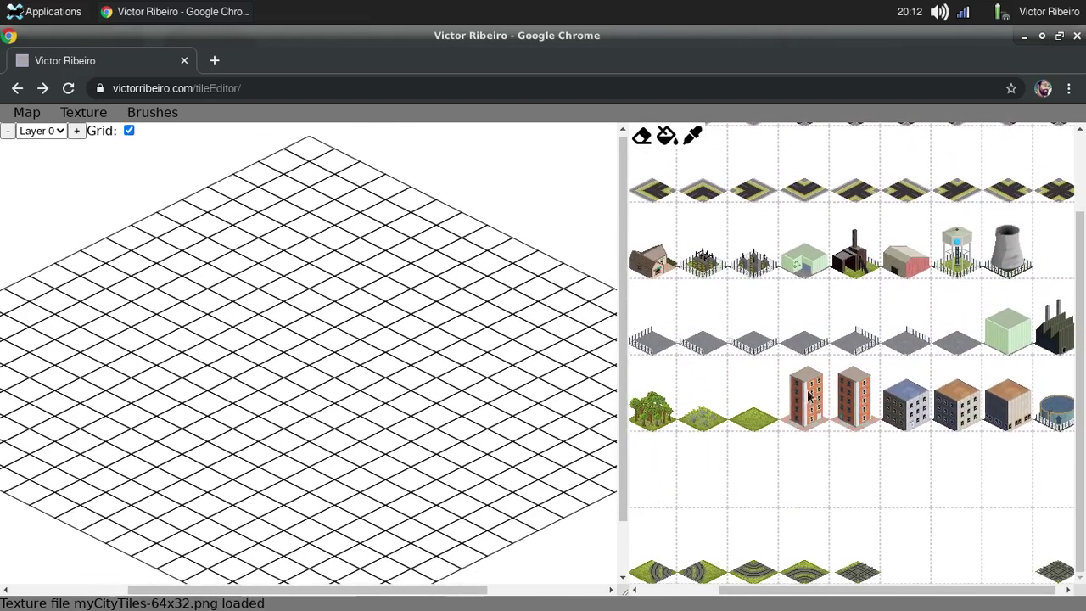
Step: Place the plain grey pavement tile, fill the entire map with it using Paint Bucket, and clear the fill with the Eraser
left_click(948, 349)
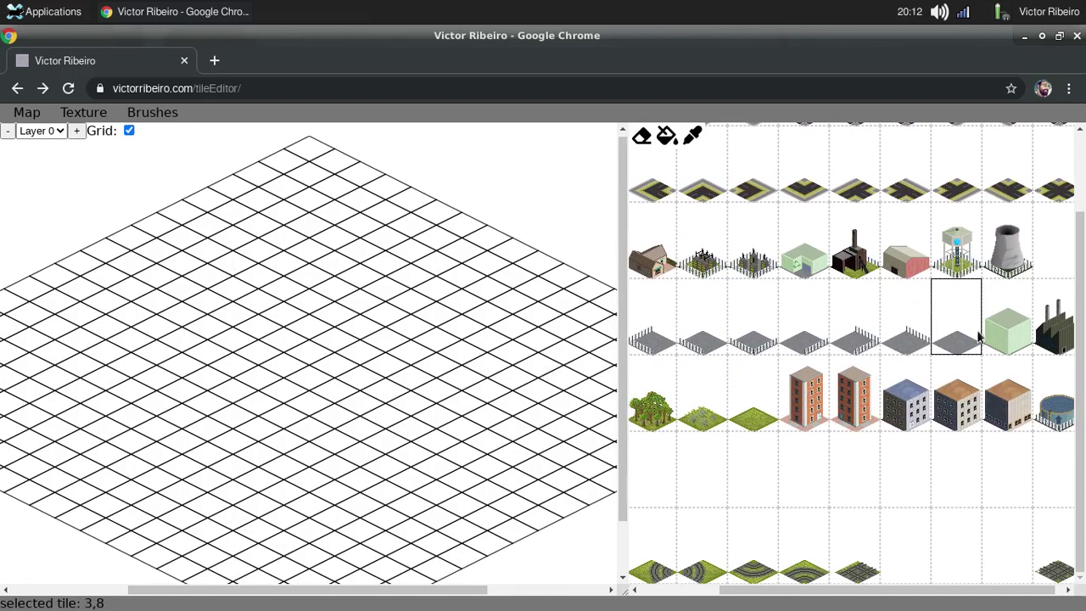
left_click(373, 343)
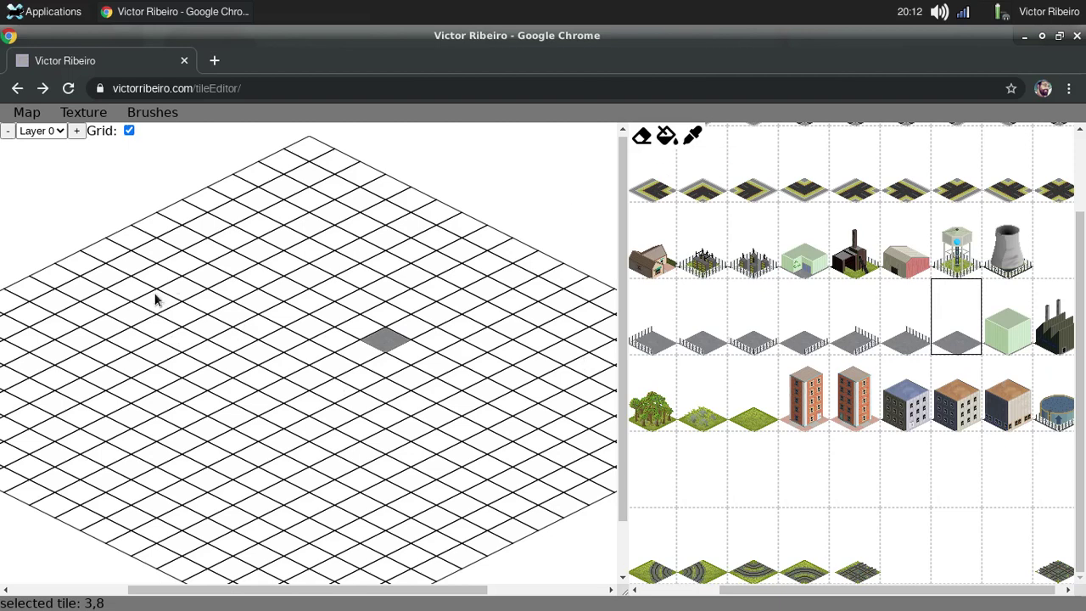
key("b")
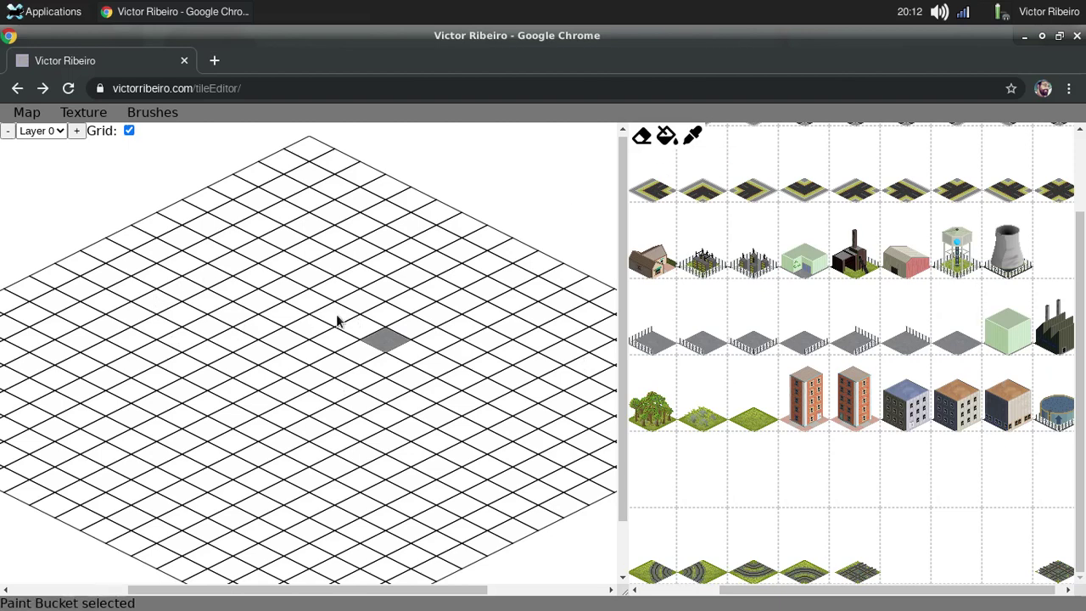
left_click(337, 317)
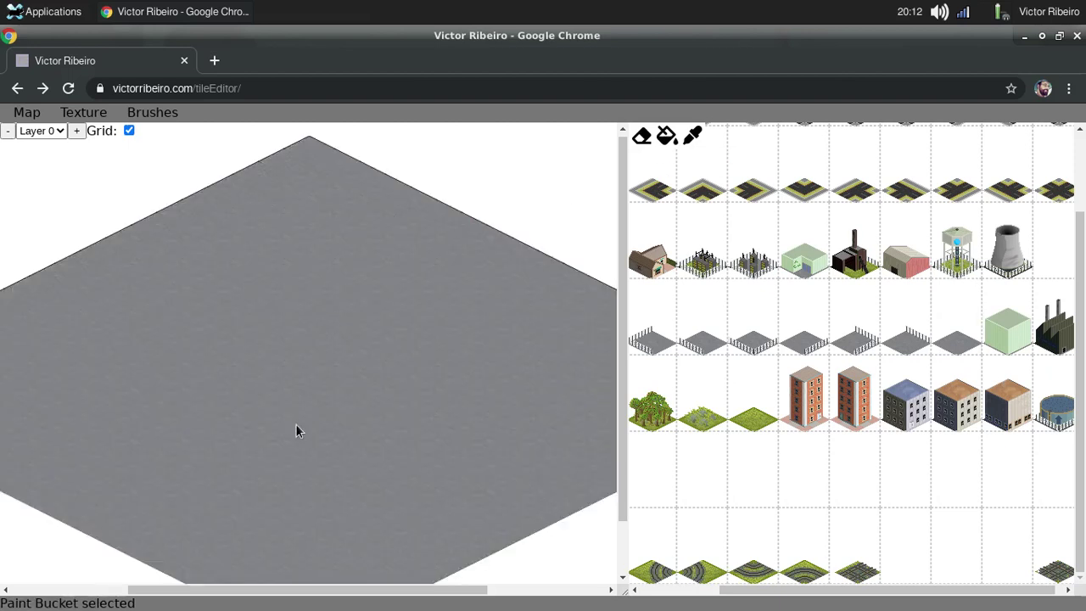
left_click(643, 138)
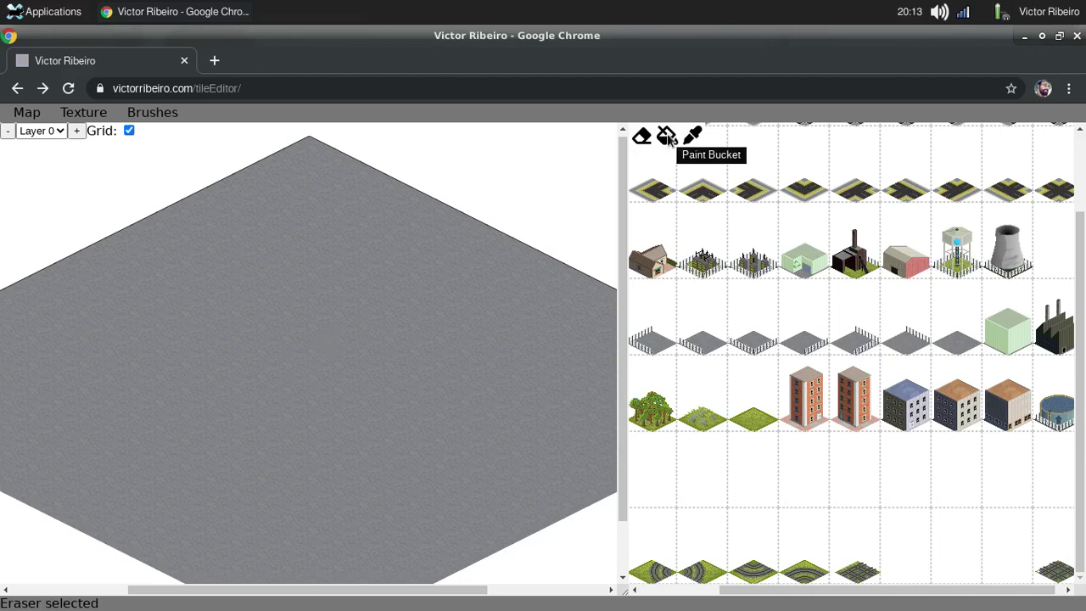
left_click(341, 383)
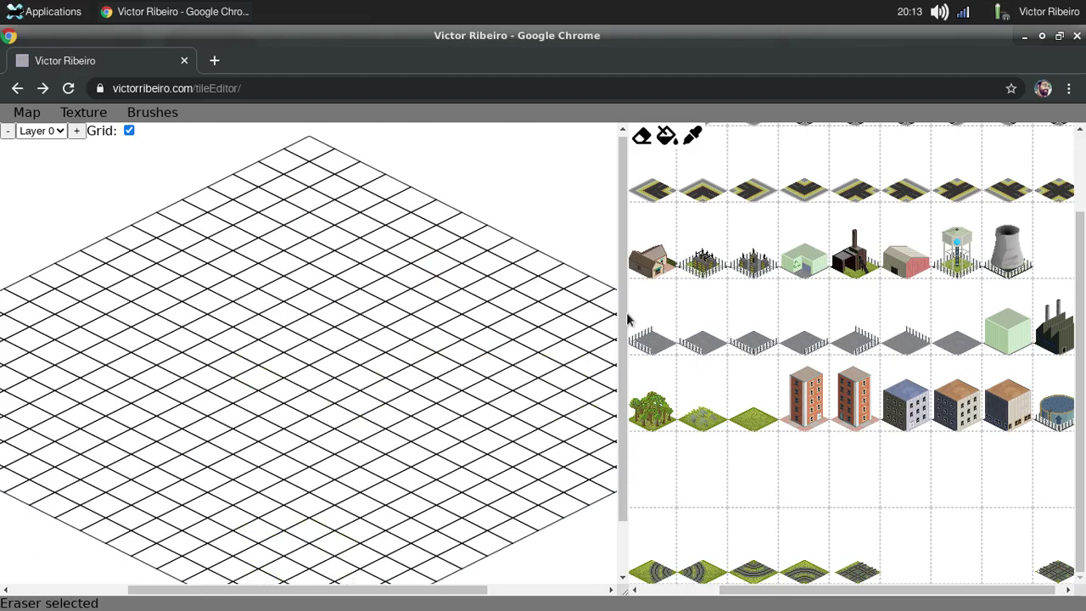
Step: Place the plain grey pavement tile on the map and fill the whole grid with it using Paint Bucket
left_click(961, 347)
left_click(286, 342)
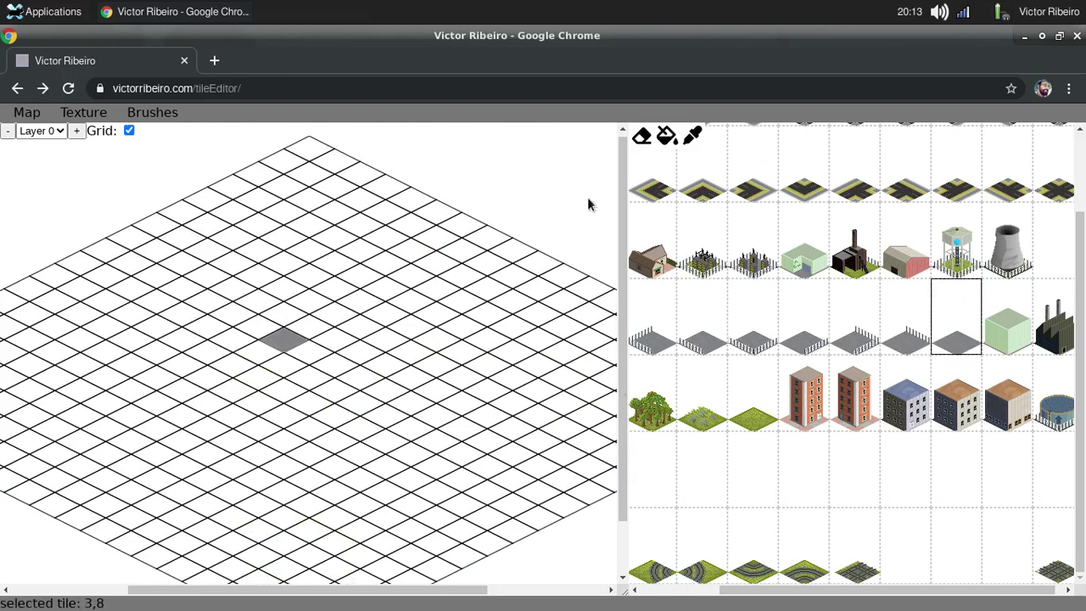
key("b")
left_click(303, 325)
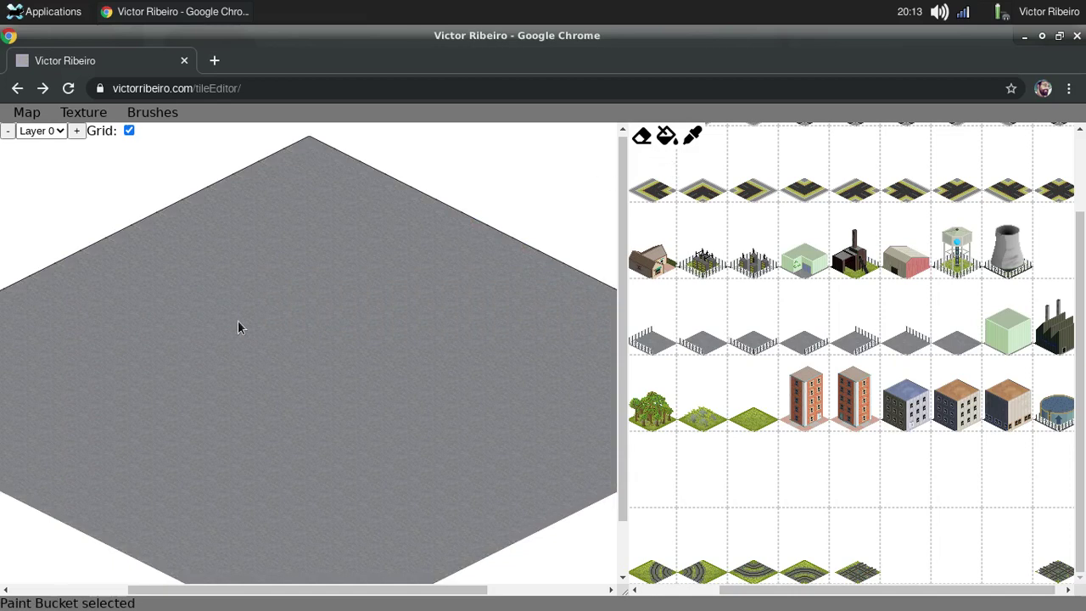
Step: Erase a 4 by 4 block of pavement tiles near the map's centre using the Eraser with Pencil
key("e")
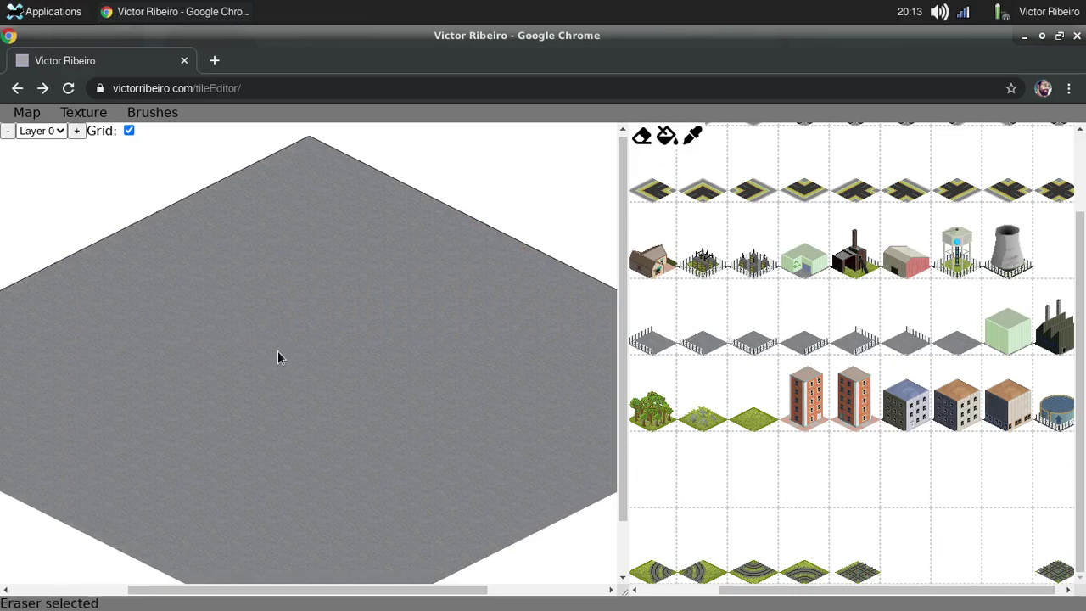
key("p")
mouse_move(361, 327)
left_mouse_down()
mouse_move(342, 322)
mouse_move(342, 351)
mouse_move(390, 352)
mouse_move(322, 356)
mouse_move(398, 381)
mouse_move(296, 368)
left_mouse_up()
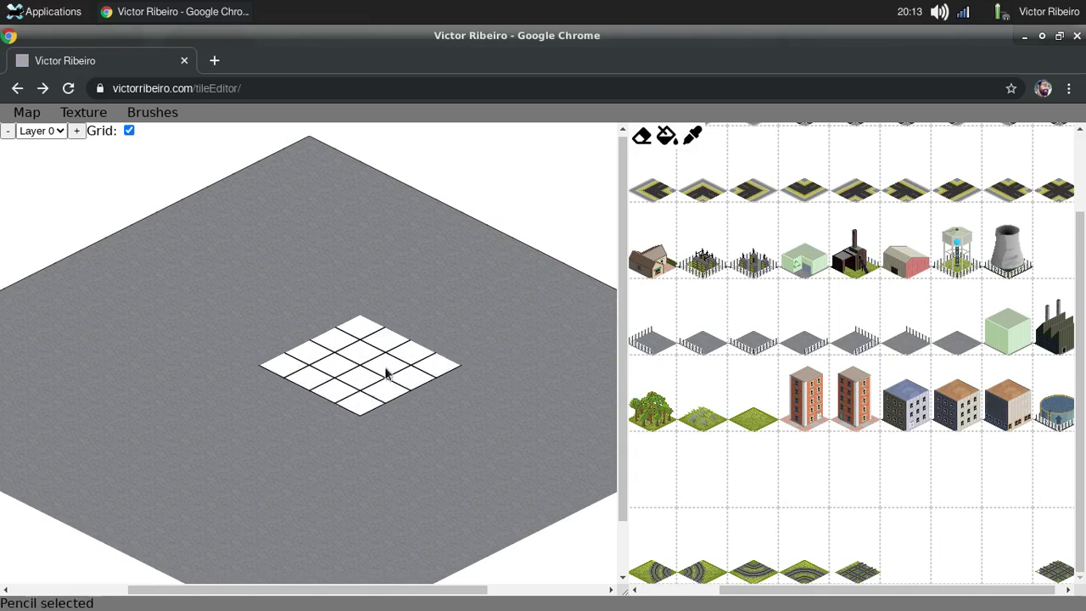
Step: Fill the erased 4 by 4 block with the plain grass tile, placing one tile first and using Paint Bucket for the rest
left_click(747, 423)
left_click(383, 393)
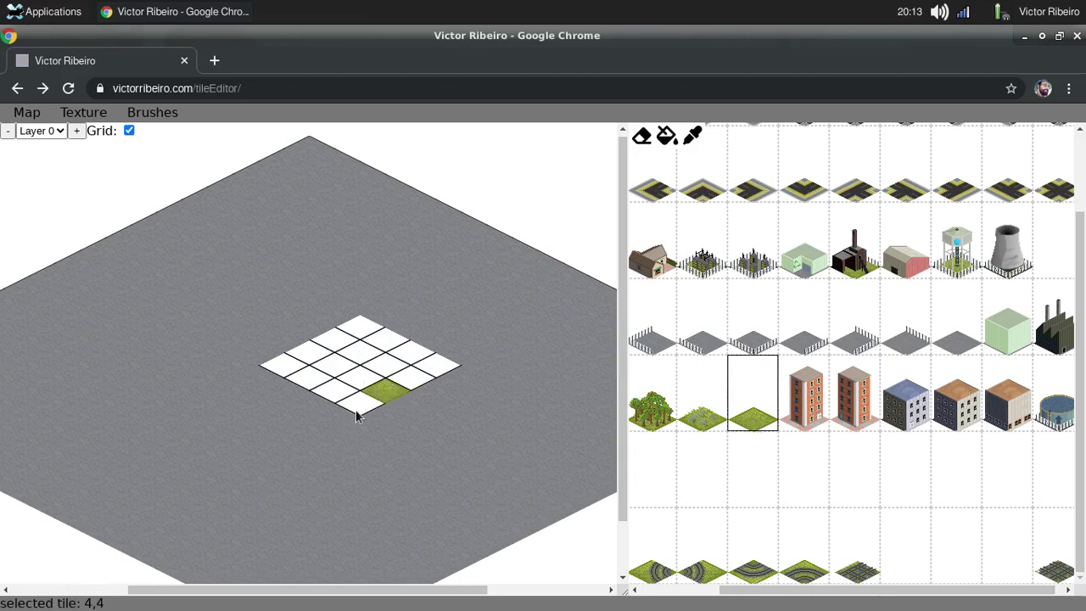
left_click(666, 138)
left_click(354, 398)
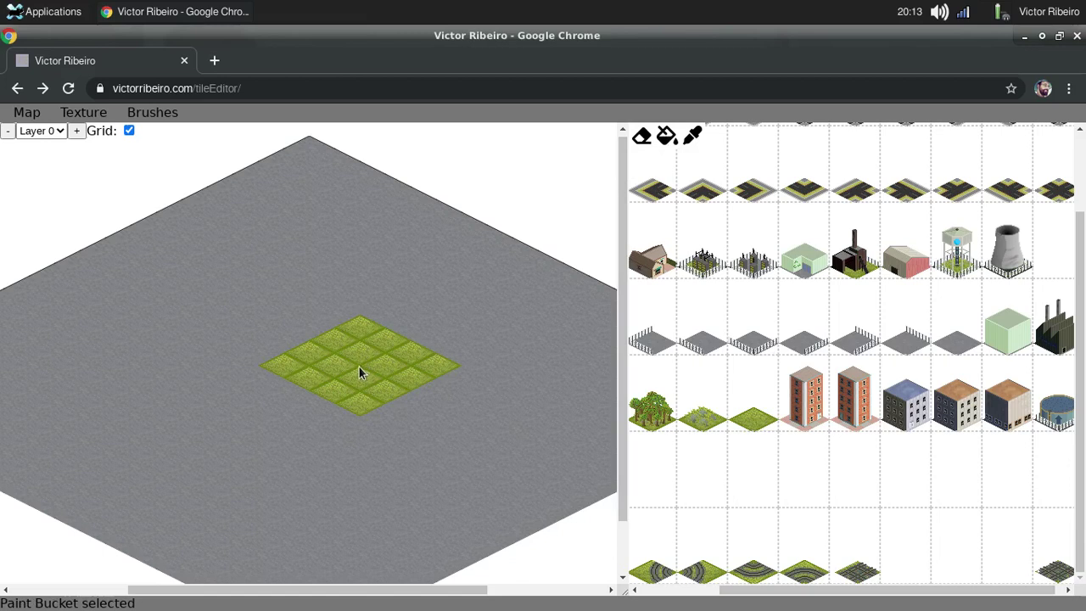
Step: Paint a second 4 by 4 block of grass with Pencil, just below and left of the first block
key("p")
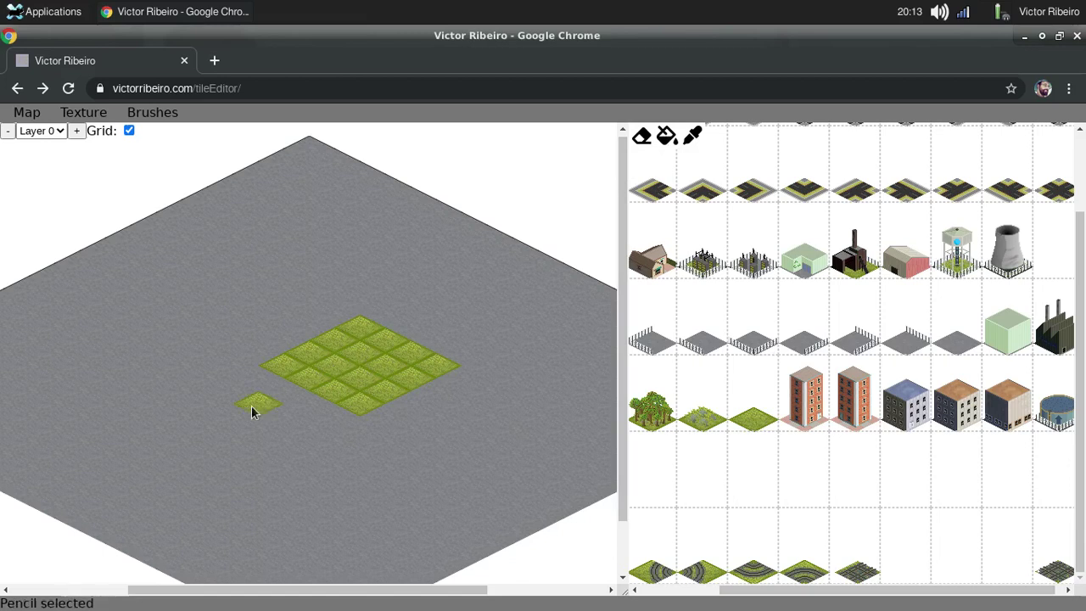
mouse_move(252, 412)
left_mouse_down()
mouse_move(319, 438)
mouse_move(267, 485)
mouse_move(192, 437)
left_mouse_up()
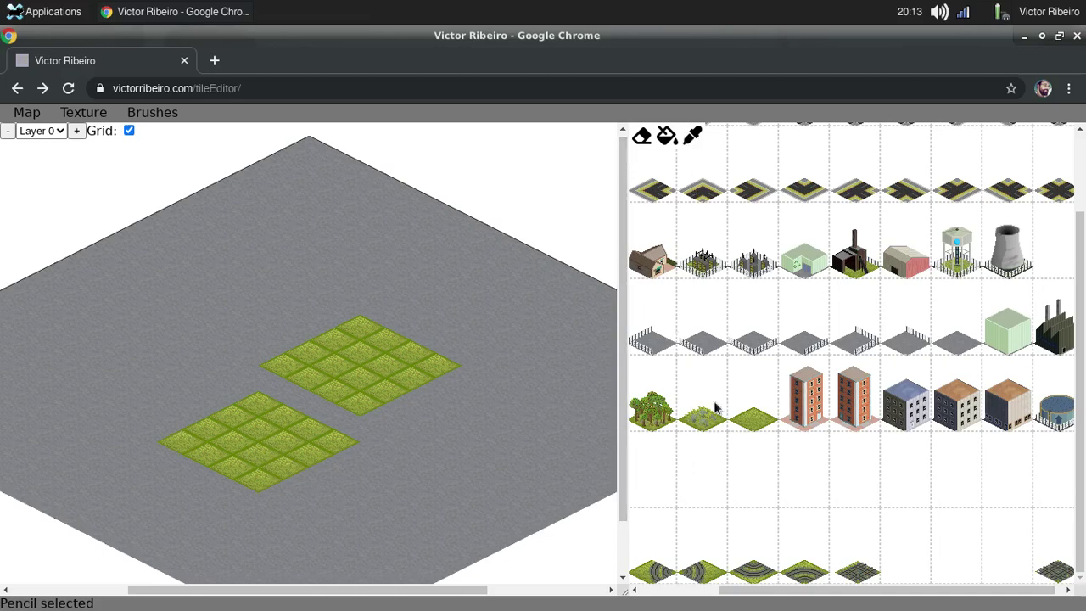
Step: Paint a straight road about nine tiles long, running diagonally from lower left to upper right above the grass blocks
scroll(920, 218, "up", 1)
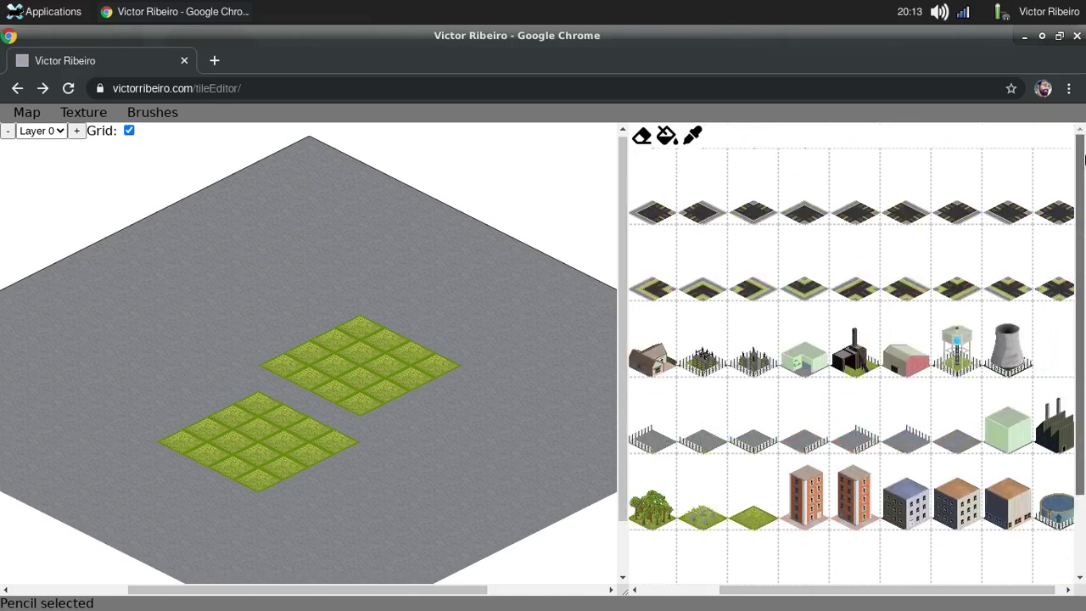
left_click_drag(873, 592, 785, 591)
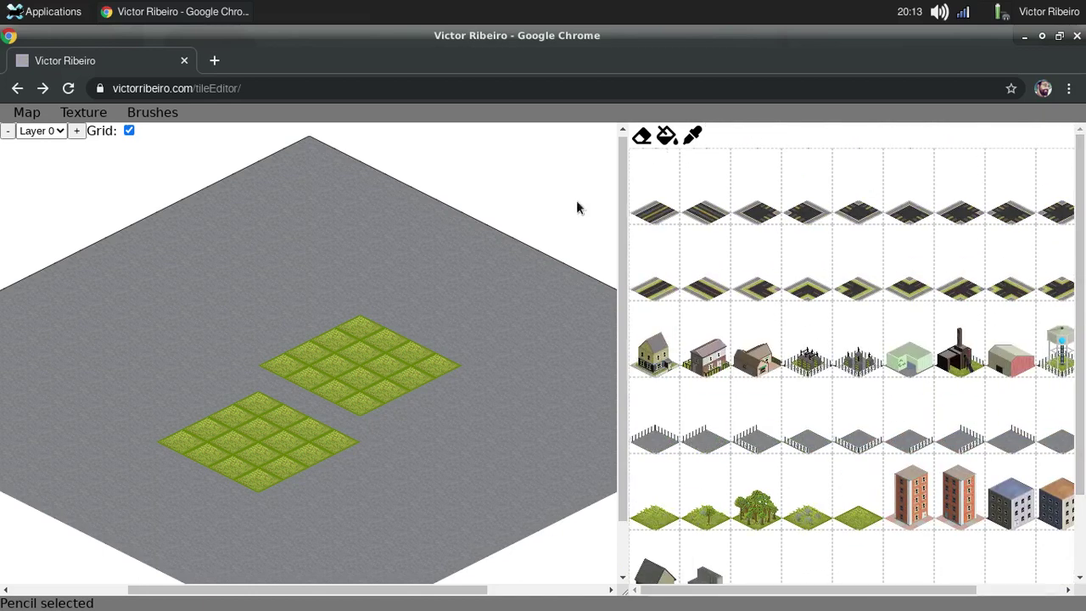
left_click(662, 209)
left_click_drag(345, 276, 159, 360)
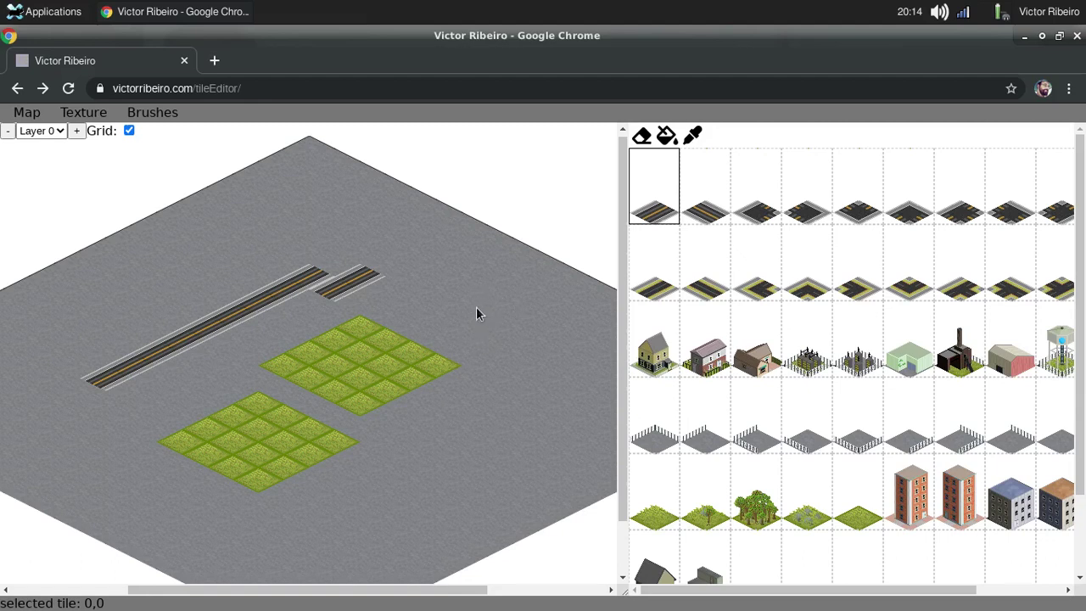
Step: Sample the plain pavement tile with the Eye Dropper and paint it over the stray road piece beside the straight road's upper end
key("i")
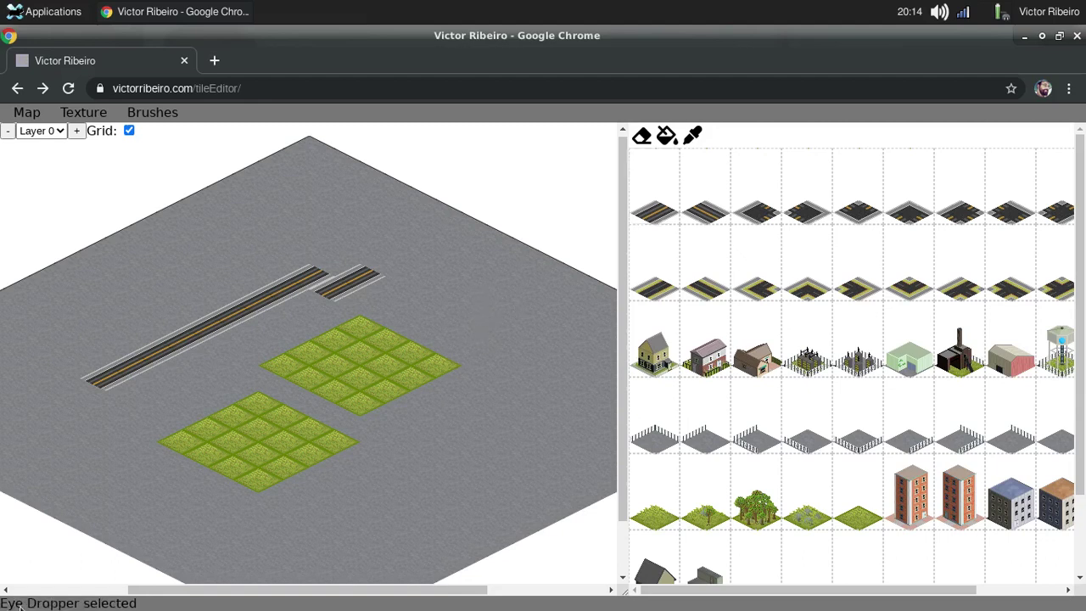
left_click(453, 313)
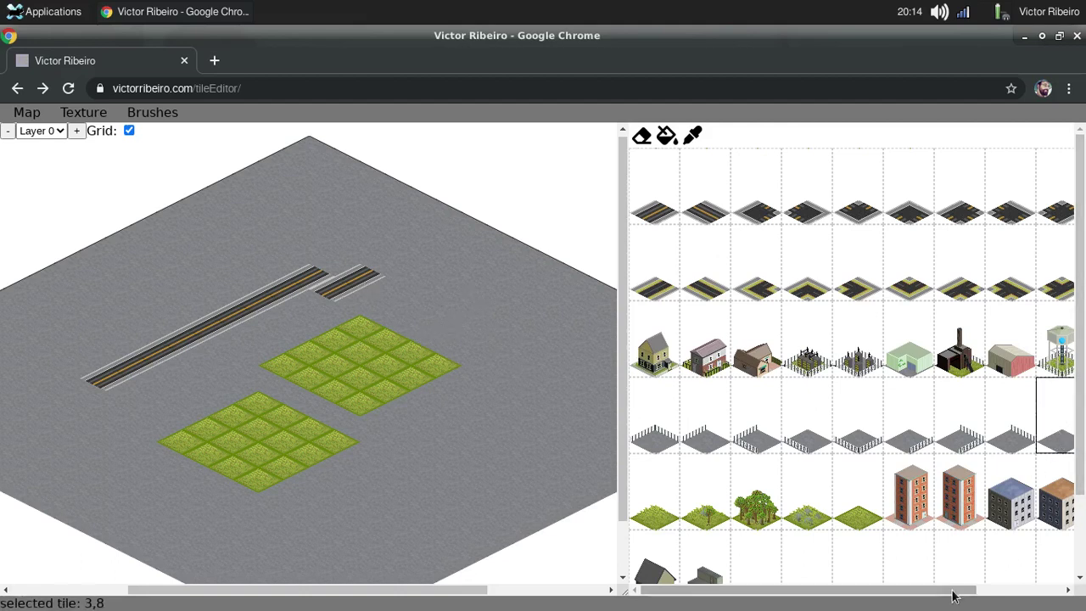
scroll(800, 450, "down", 2)
scroll(800, 450, "right", 2)
scroll(916, 298, "up", 1)
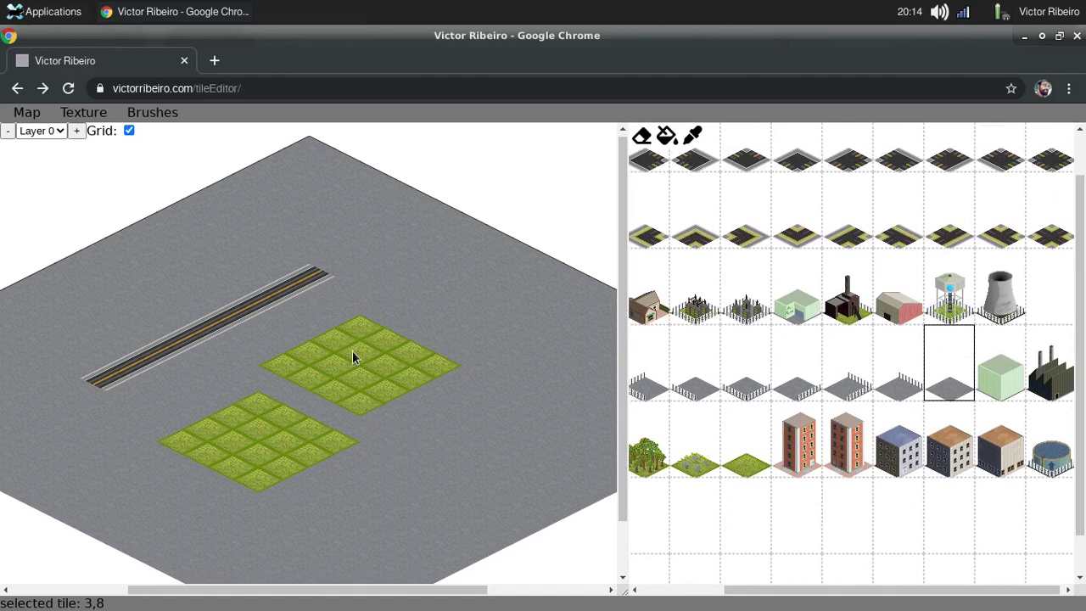
Step: Sample the plain grass tile with the Eye Dropper and paint a third 4 by 4 grass block, below and right of the first
key("i")
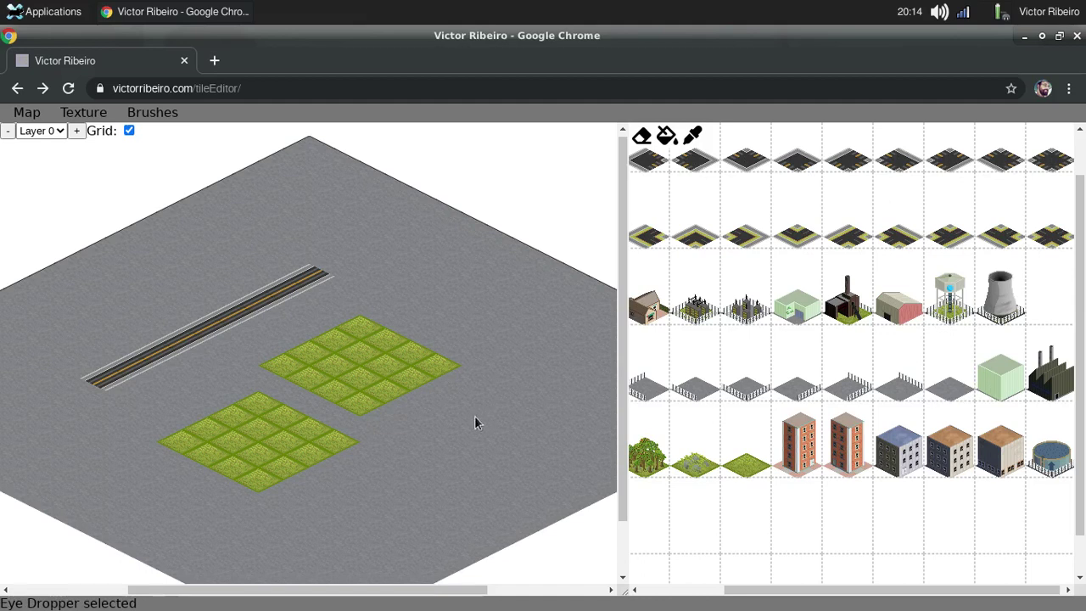
left_click(383, 393)
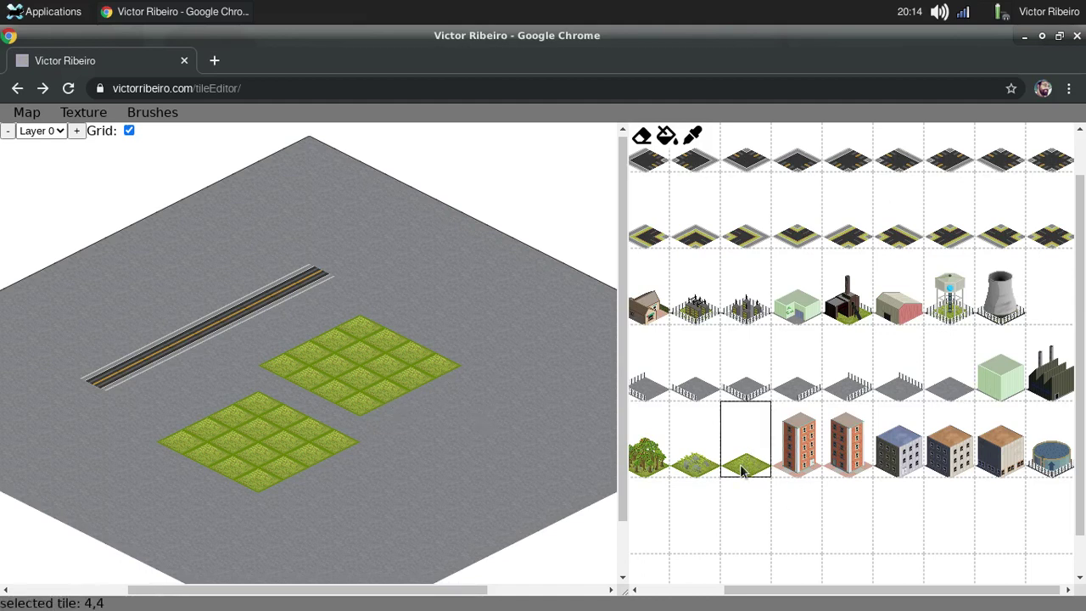
mouse_move(408, 427)
left_mouse_down()
mouse_move(482, 403)
mouse_move(499, 424)
mouse_move(461, 455)
mouse_move(543, 416)
mouse_move(478, 467)
mouse_move(403, 417)
left_mouse_up()
mouse_move(262, 493)
middle_mouse_down()
mouse_move(423, 495)
mouse_move(263, 489)
middle_mouse_up()
left_click(128, 126)
left_click(128, 128)
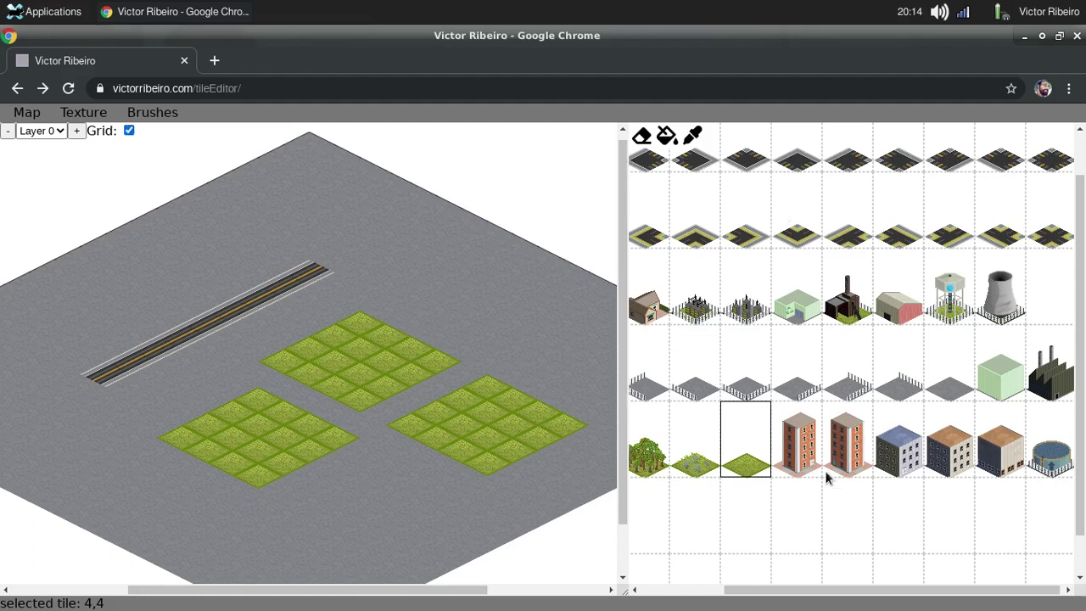
Step: Put a T-junction in the straight road and paint a branch road from it down between the first two grass blocks
left_click_drag(858, 589, 774, 589)
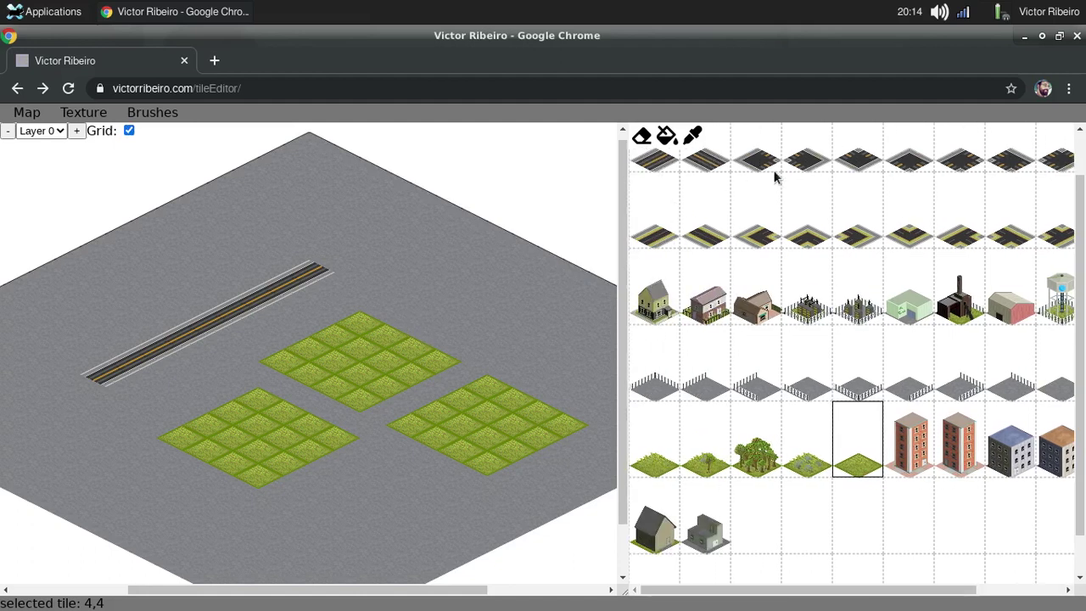
left_click(954, 163)
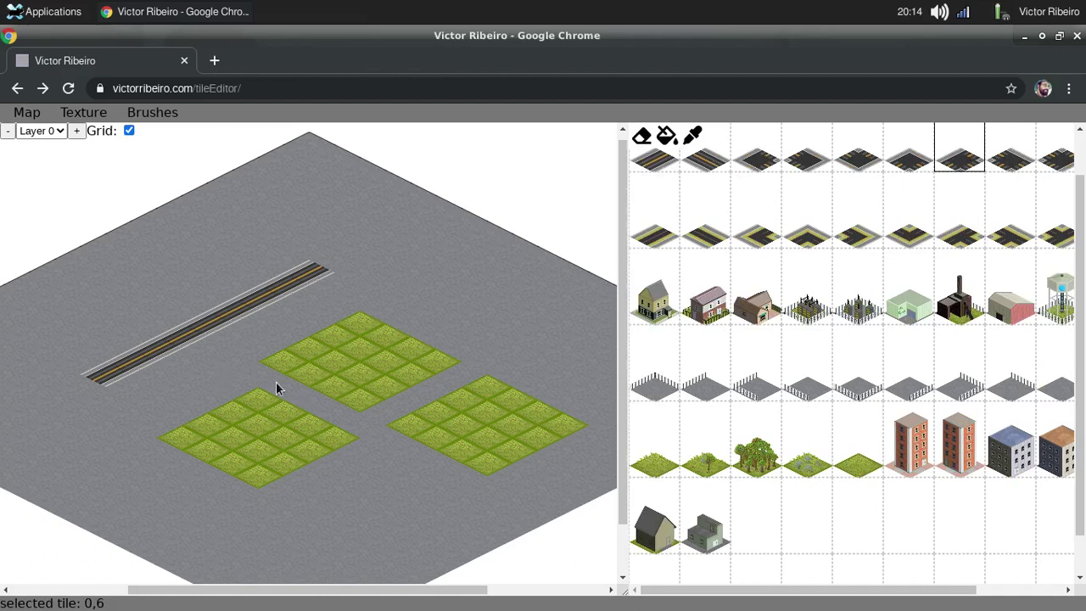
left_click(703, 160)
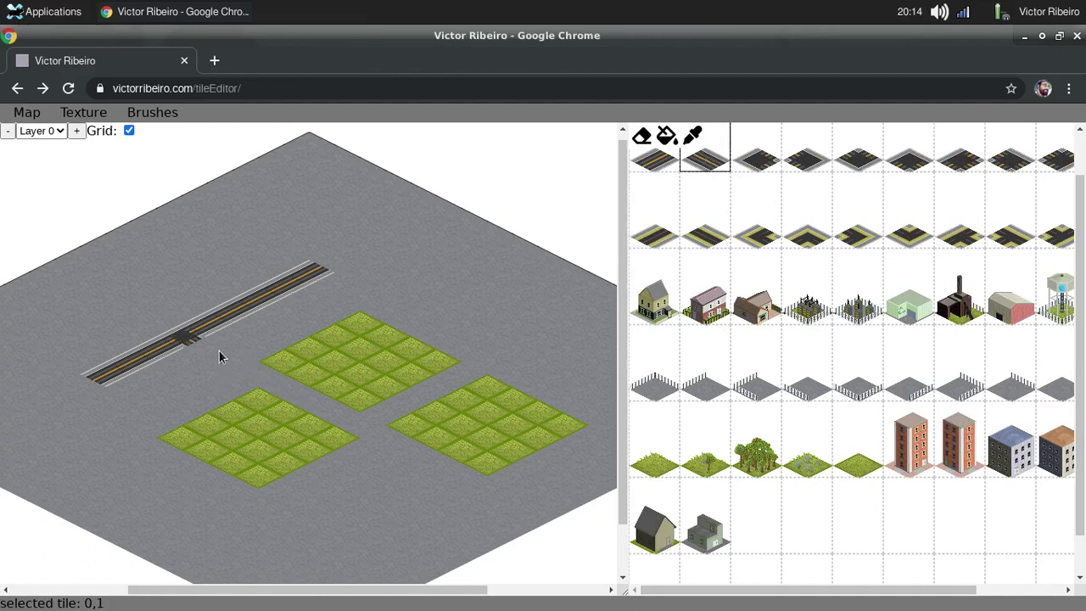
left_click_drag(219, 351, 324, 412)
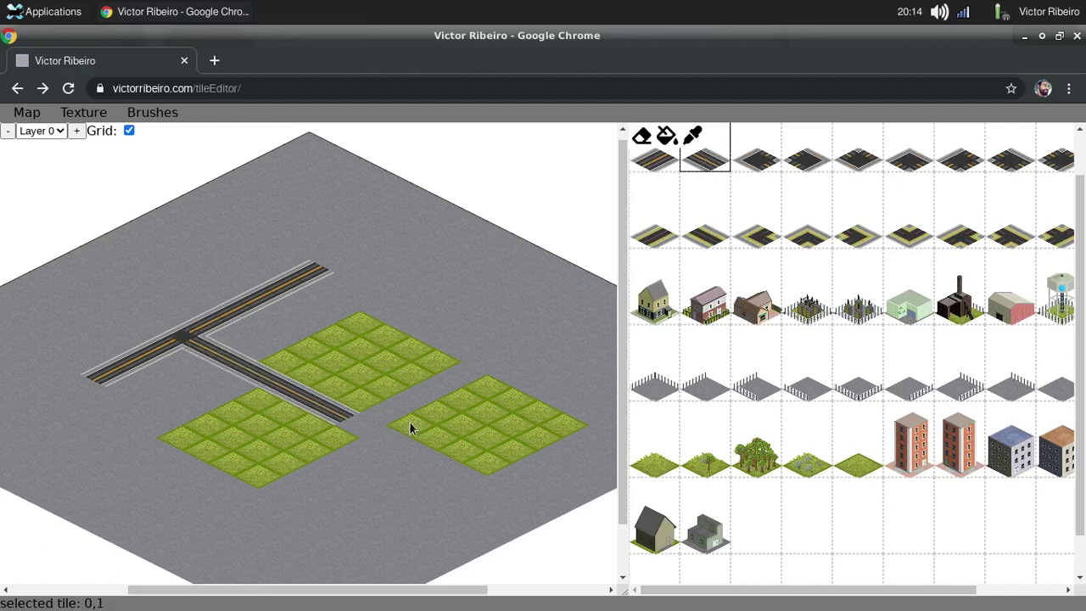
Step: Turn the branch road at its lower end with a corner tile and continue it up and right between the grass blocks
left_click(865, 160)
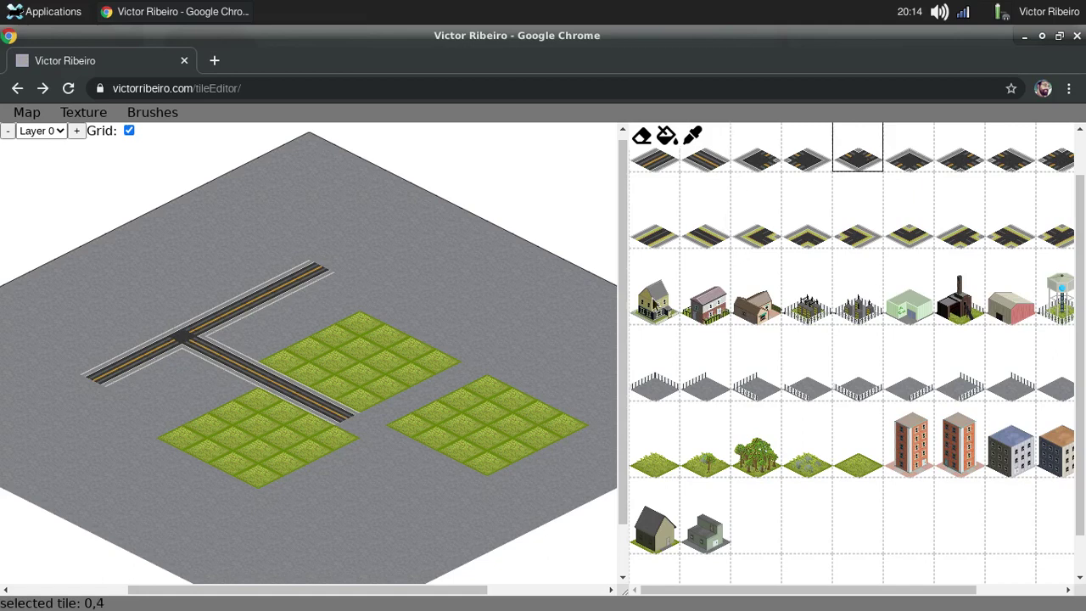
left_click(666, 168)
left_click_drag(411, 408, 480, 377)
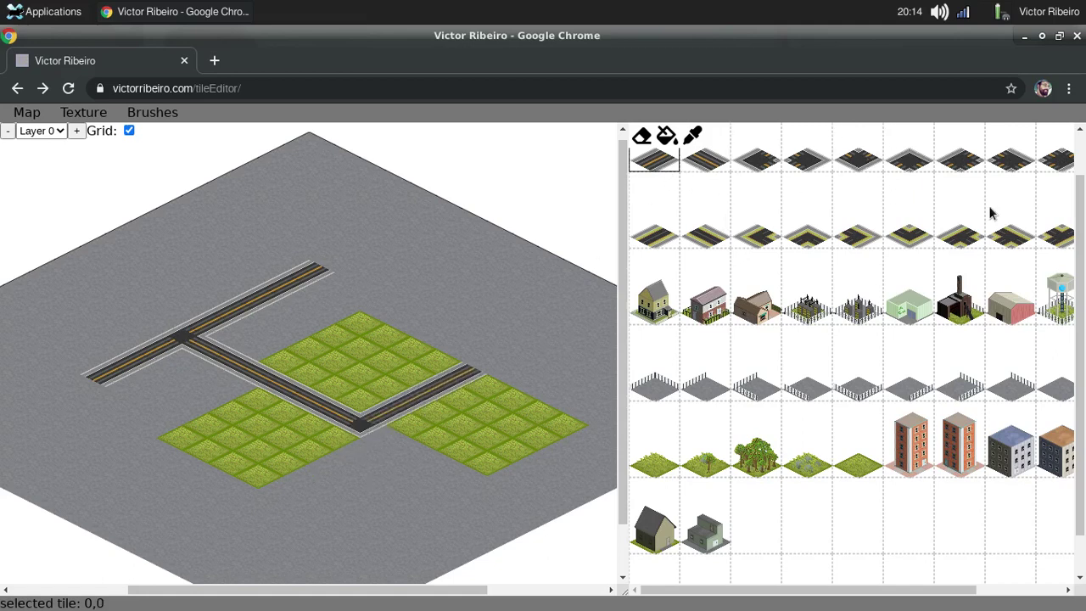
Step: End the road with a T-junction and paint crossing road arms along the upper-right edges of the two adjoining grass blocks
left_click(1008, 161)
left_click(488, 371)
left_click(703, 163)
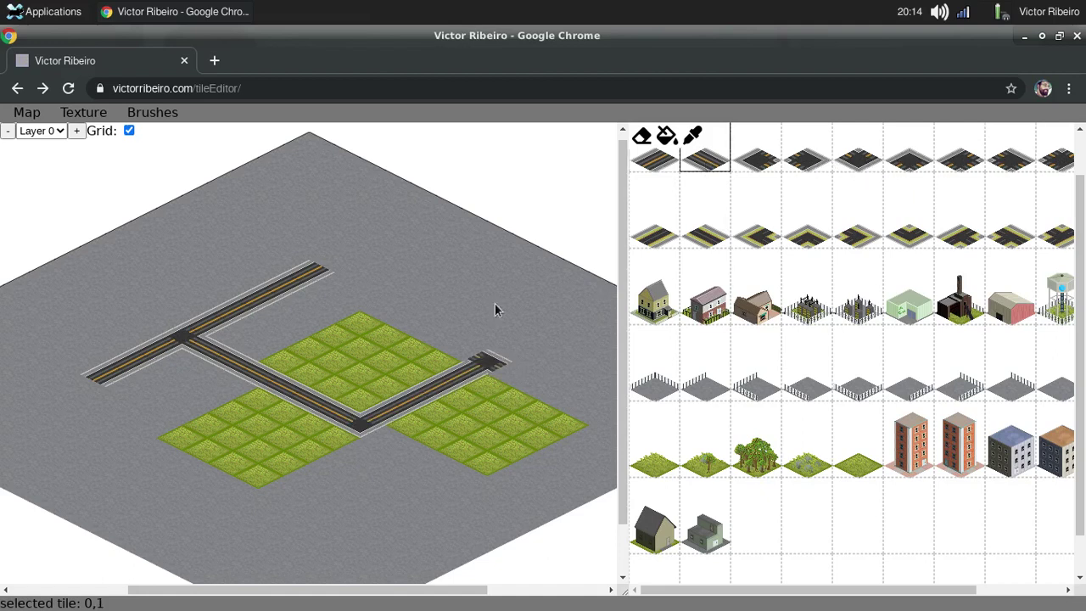
left_click_drag(438, 344, 384, 324)
left_click_drag(520, 384, 580, 405)
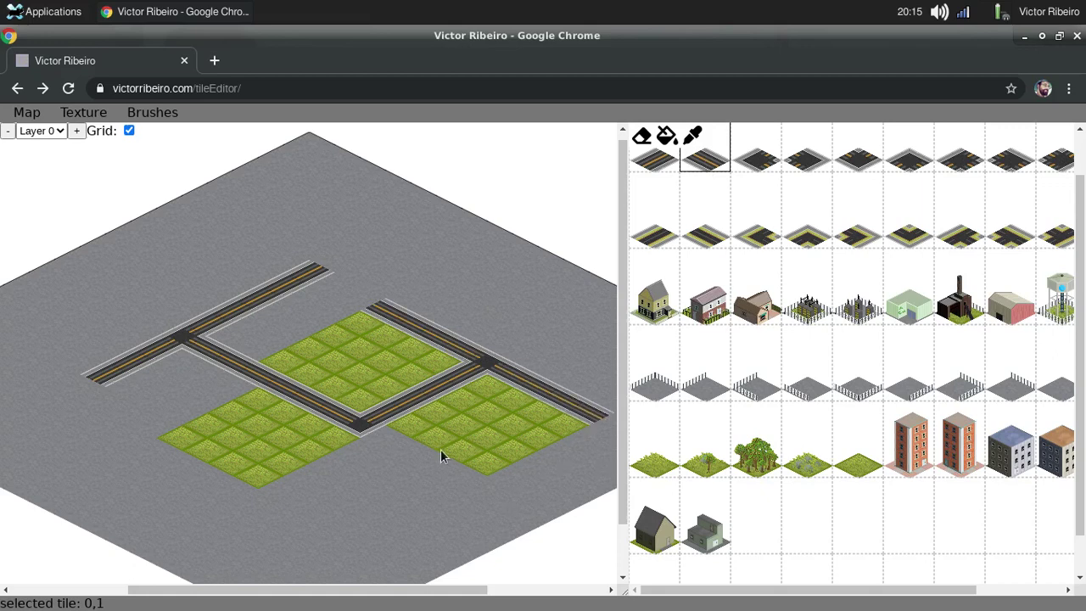
Step: Fill the three grass blocks with the plain pavement tile using Paint Bucket
middle_click_drag(441, 456, 397, 431)
left_click(1055, 386)
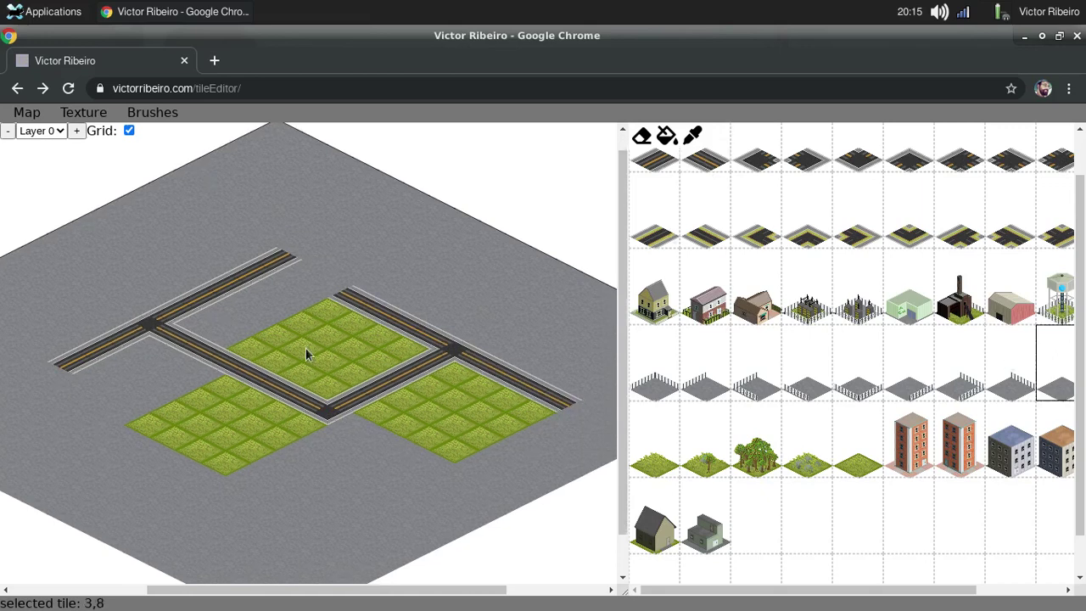
key("b")
left_click(313, 343)
left_click(421, 413)
left_click(198, 443)
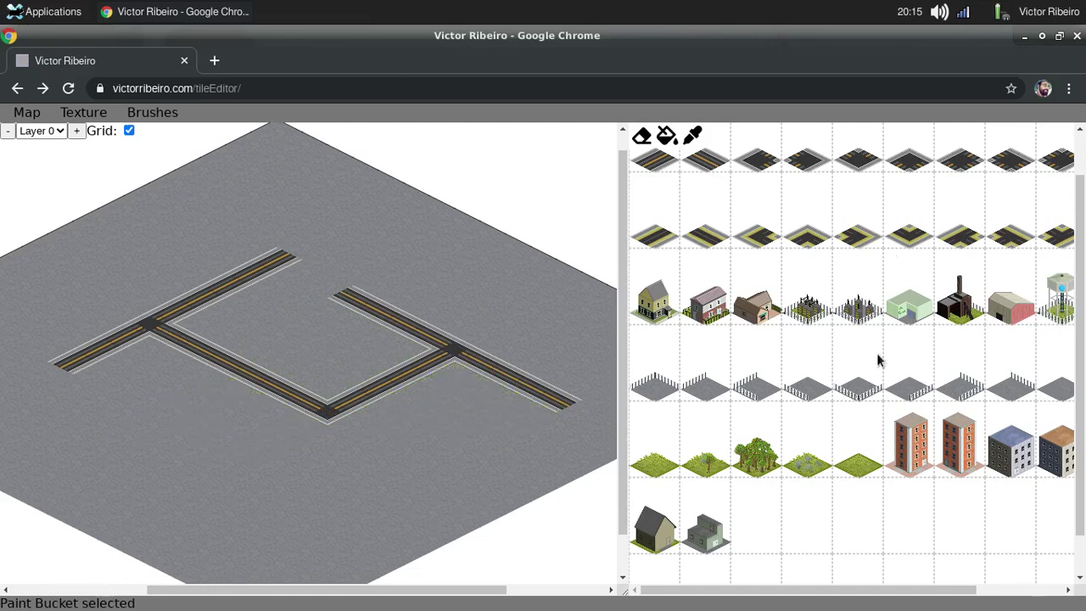
Step: Place the yellow, pink and brown houses in a row inside the road corner with Pencil, adding a plain grass tile at the row's end
left_click(659, 315)
key("p")
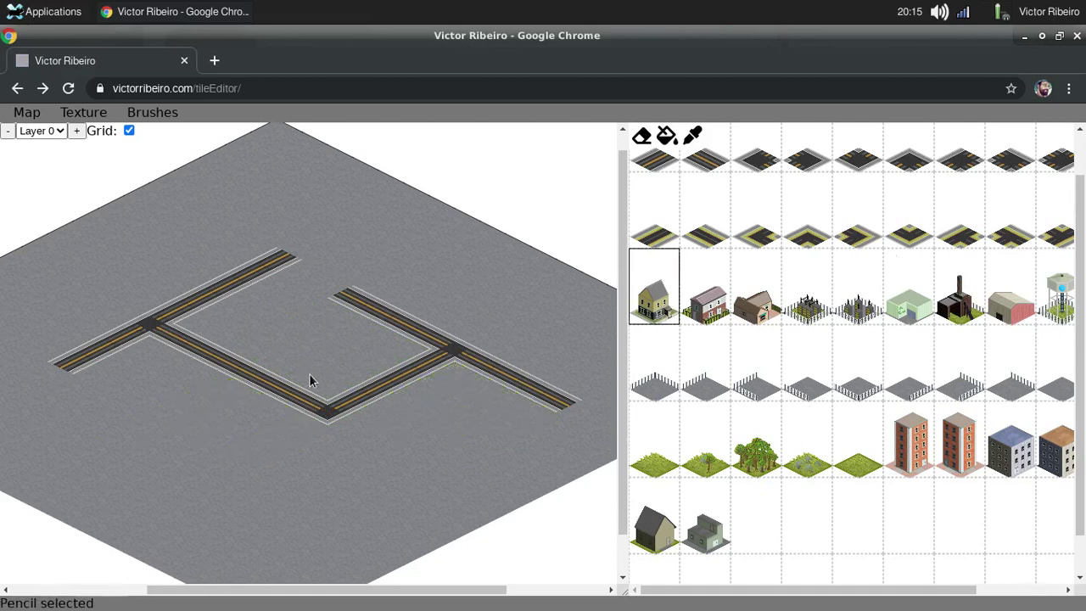
left_click(308, 379)
left_click(717, 314)
left_click(347, 372)
left_click(751, 307)
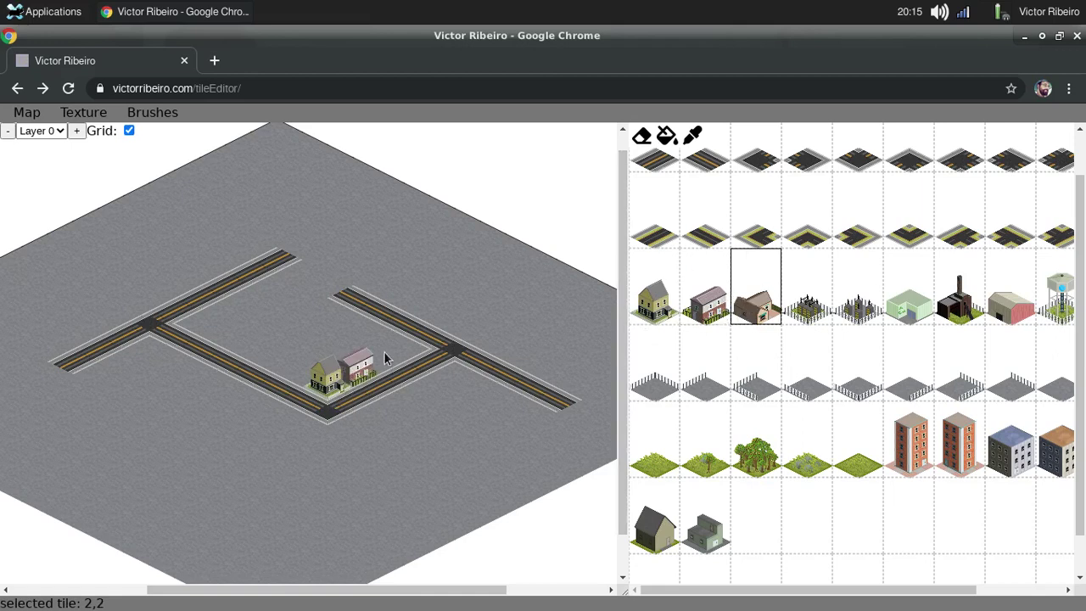
left_click(389, 367)
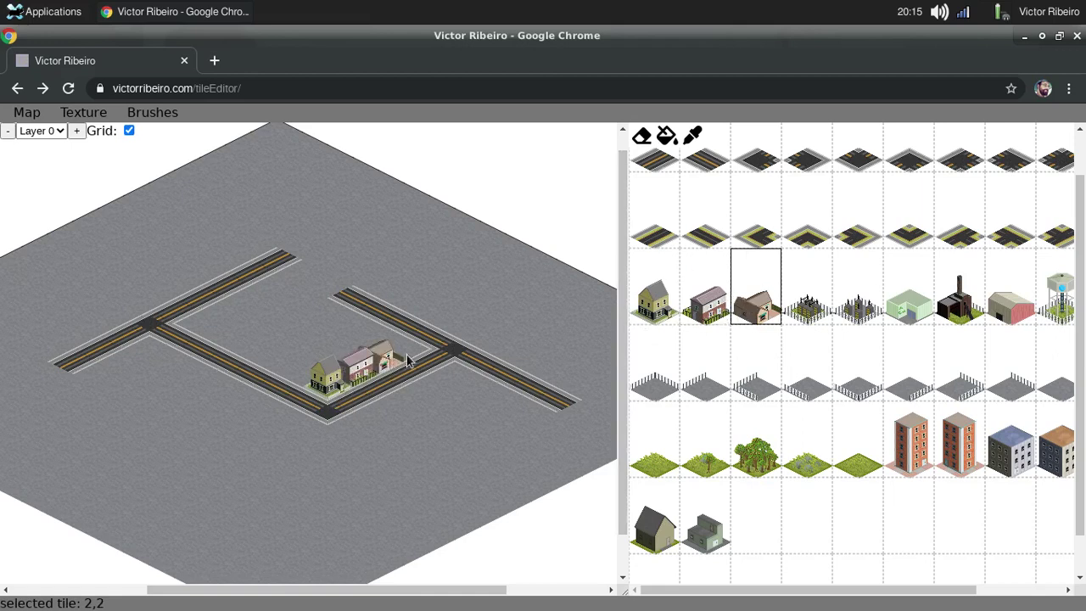
left_click(848, 474)
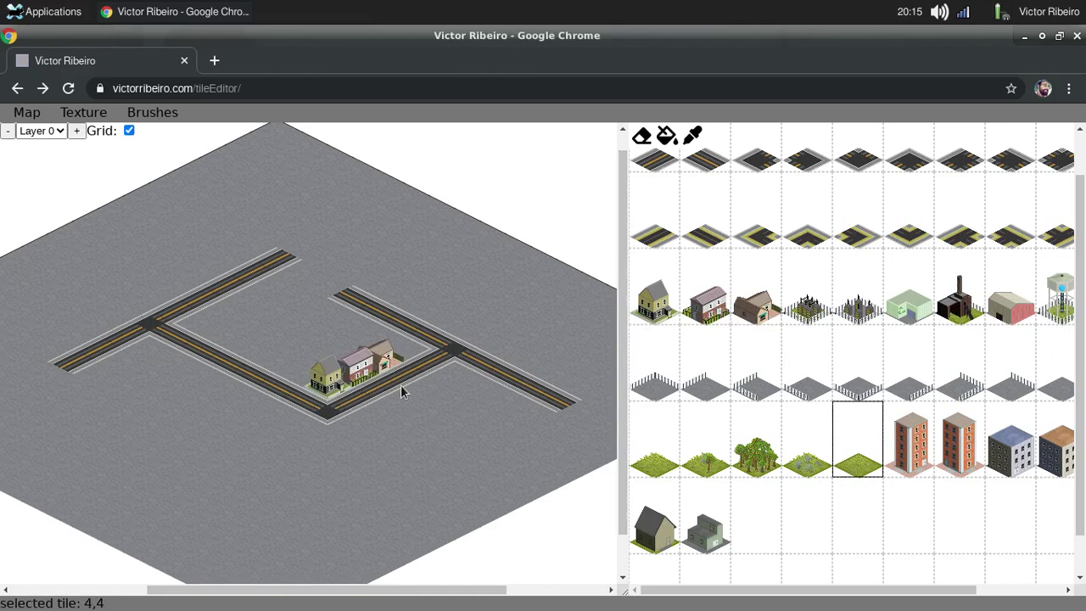
left_click(405, 360)
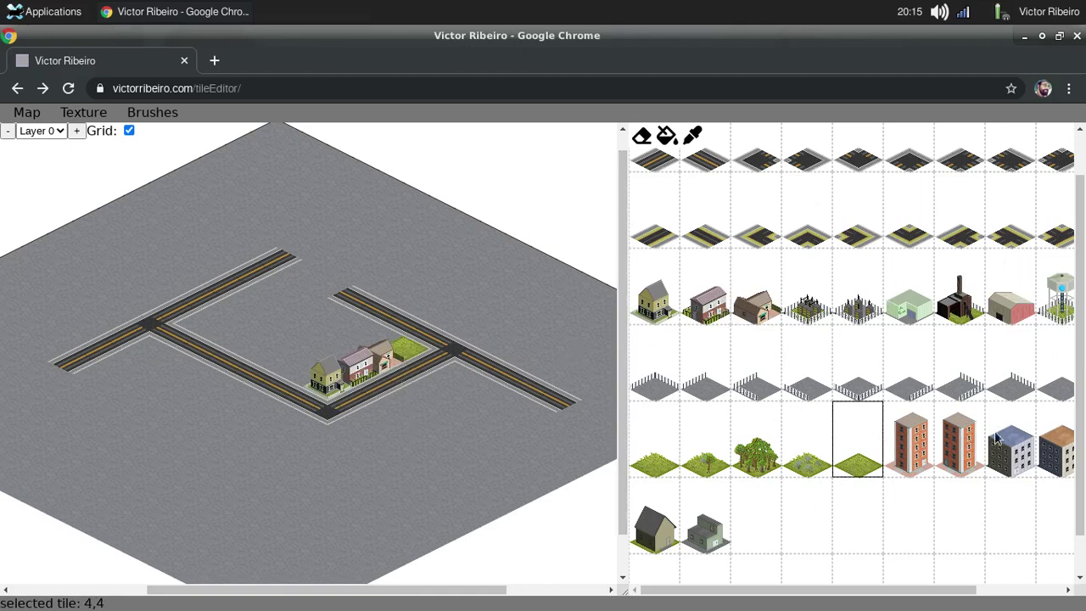
Step: Paint a row of the first red apartment block along the far side of the upper straight road
left_click(914, 480)
left_click(901, 452)
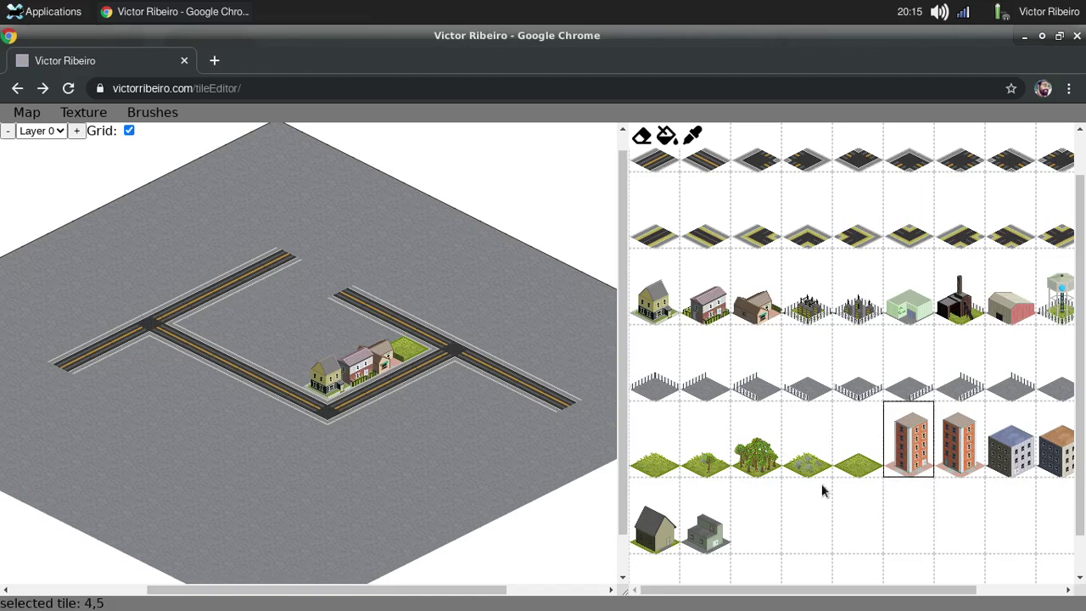
left_click_drag(223, 248, 100, 324)
Step: Place the dark-roofed house and the small grey building beside the right-hand crossing road, leaving one tile between them
middle_click_drag(838, 395, 774, 348)
middle_click_drag(977, 545, 1081, 327)
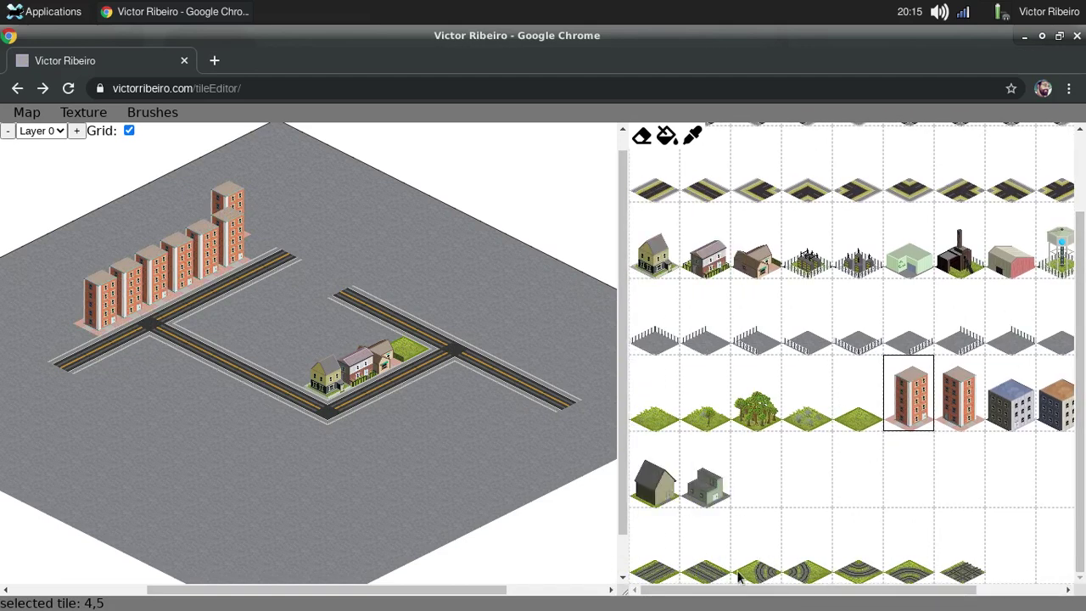
left_click(658, 495)
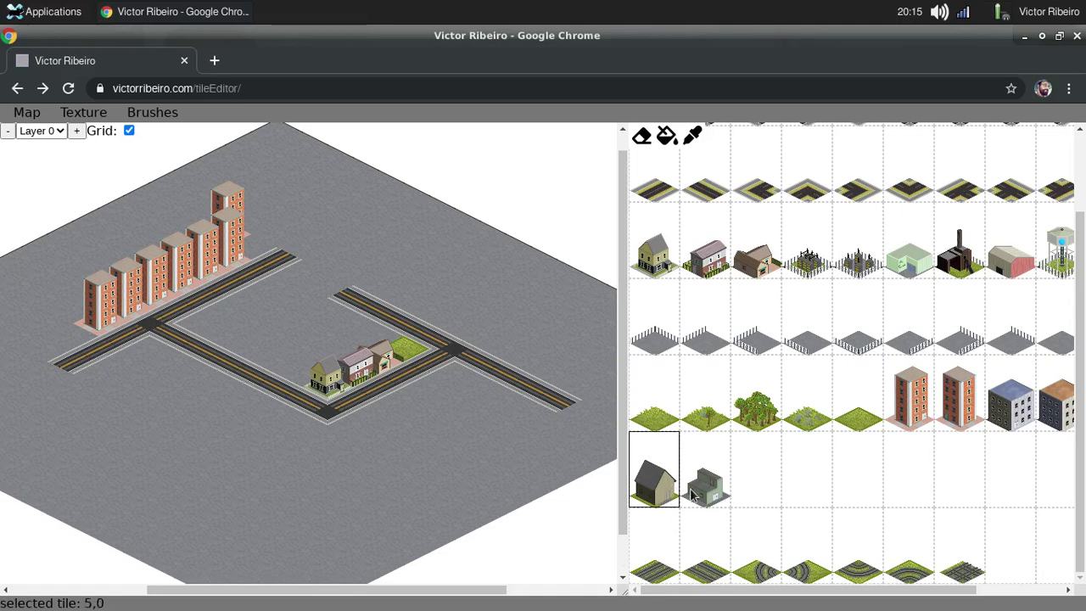
left_click(707, 493)
left_click(656, 490)
left_click(704, 490)
left_click(658, 490)
left_click(692, 489)
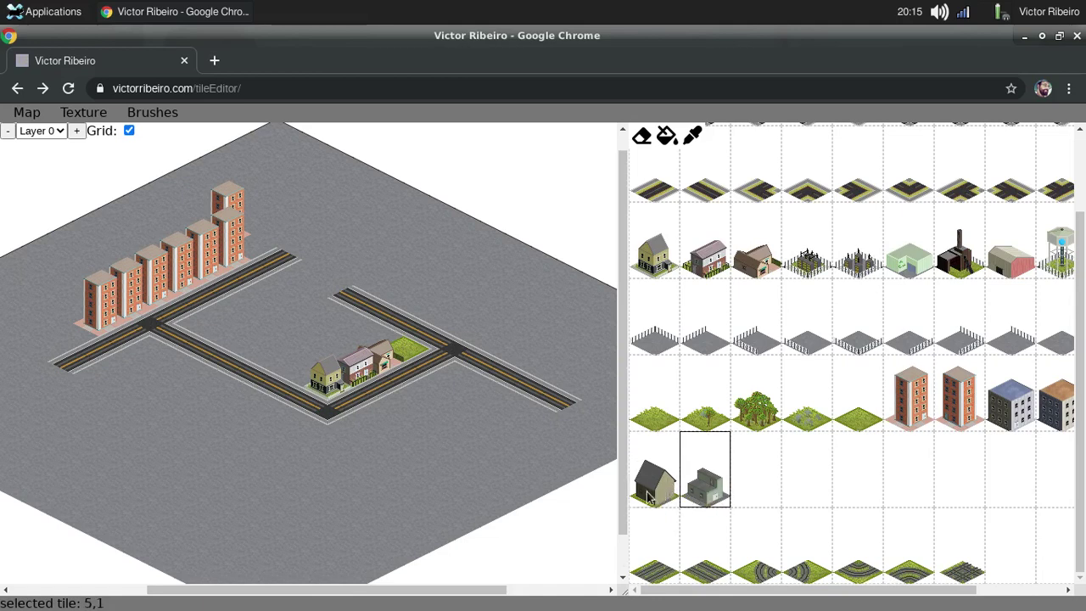
left_click(655, 497)
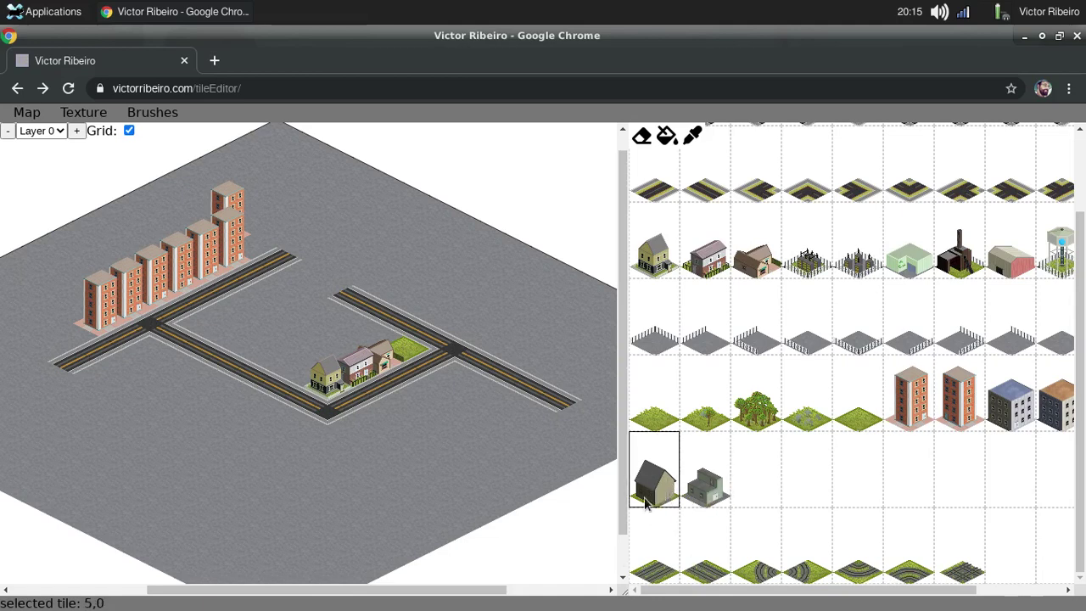
left_click(450, 318)
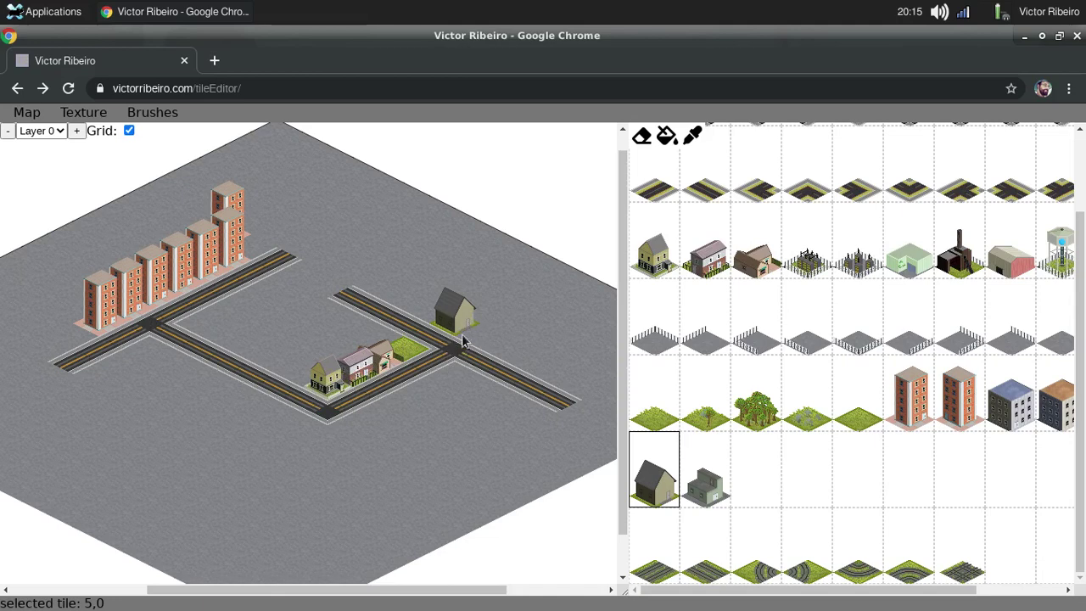
left_click(707, 486)
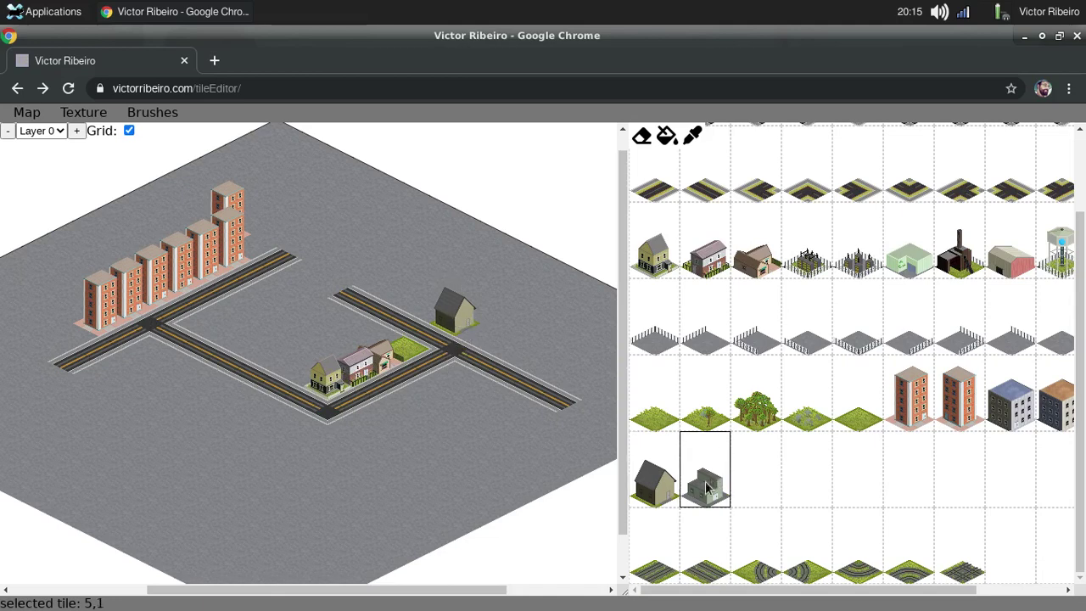
left_click(509, 358)
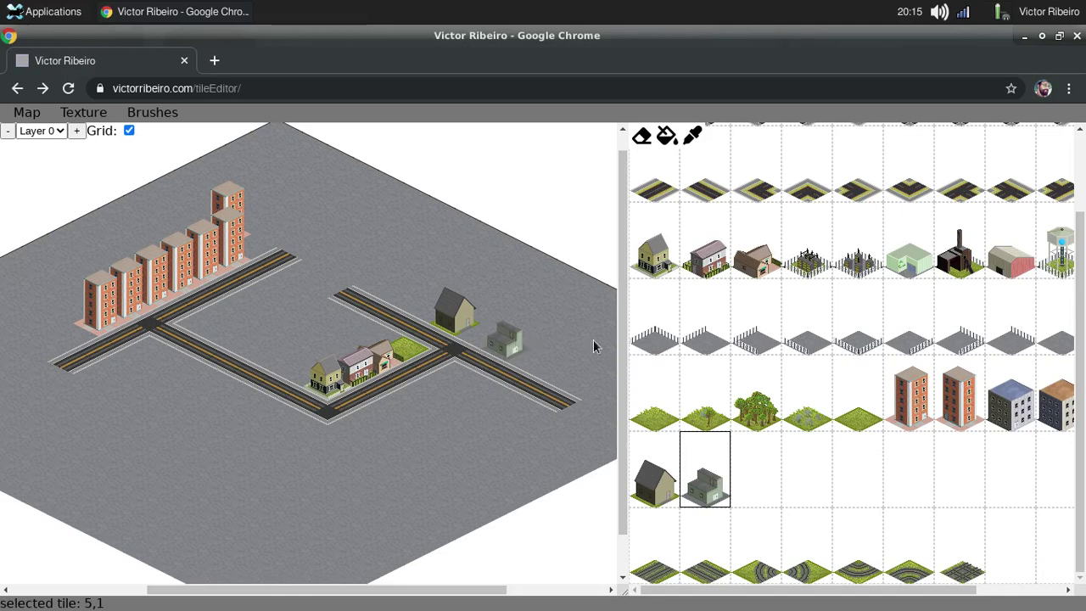
Step: Place tree-cluster tiles in the gap between the two new buildings and just past the small grey building
left_click(764, 412)
left_click(474, 342)
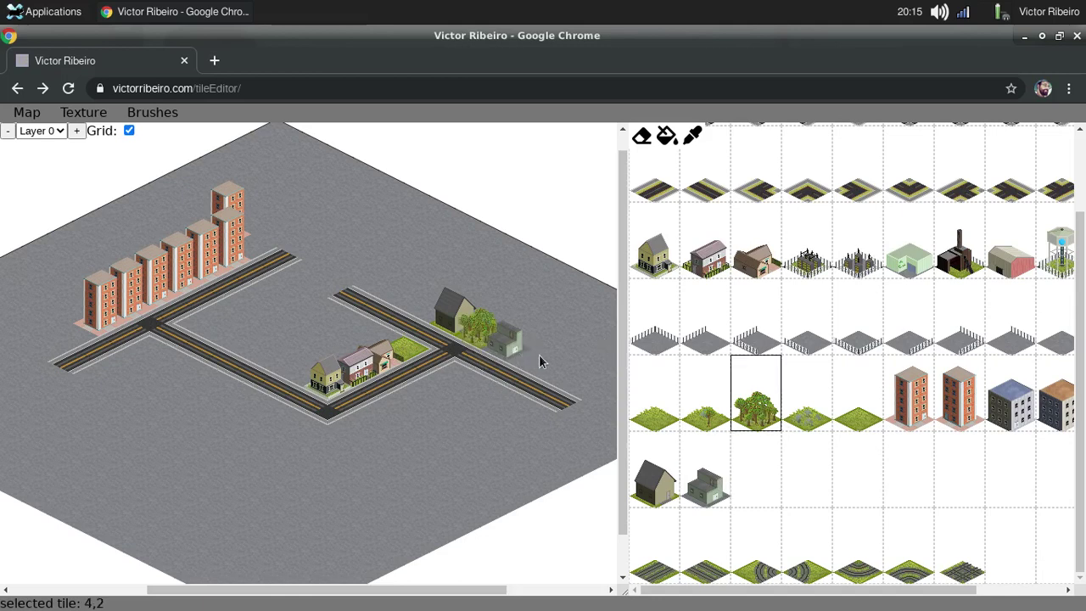
left_click(538, 364)
Step: Place the plain grass tile in the gap between the dark-roofed house and grey building, and just past the grey building
left_click(846, 416)
left_click(475, 339)
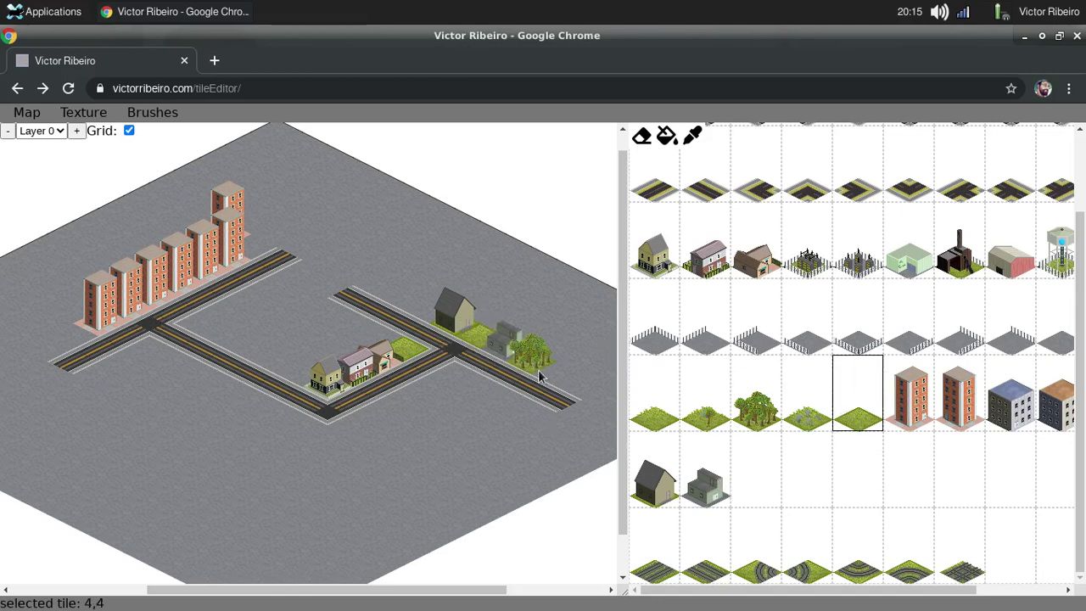
left_click(529, 362)
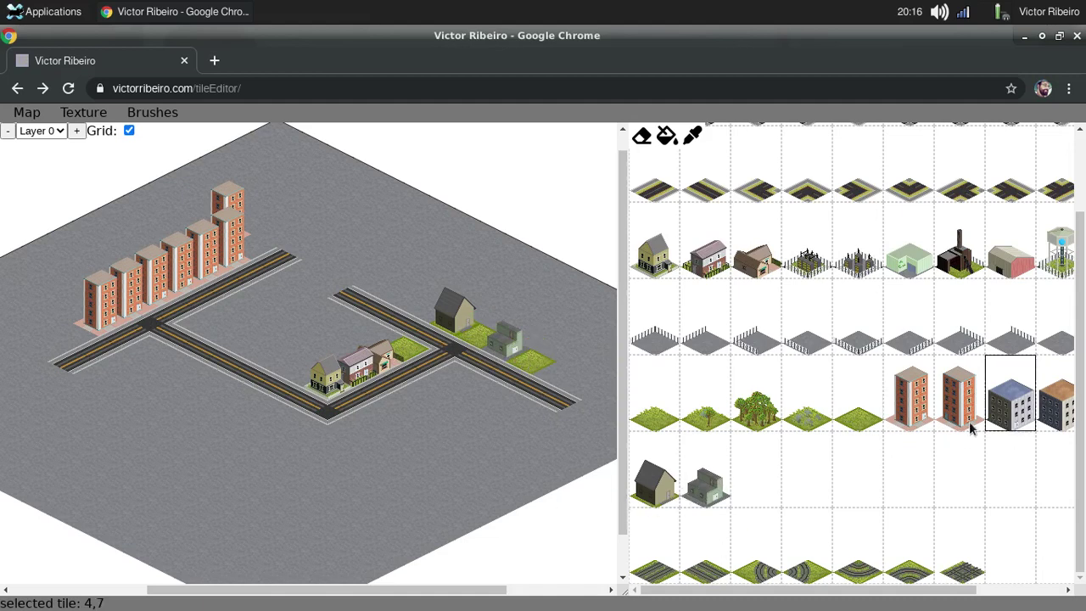
Step: Place the blue-roofed grey apartment building at the near corner of the left road junction, opposite the red apartment row
left_click(1018, 428)
left_click(149, 356)
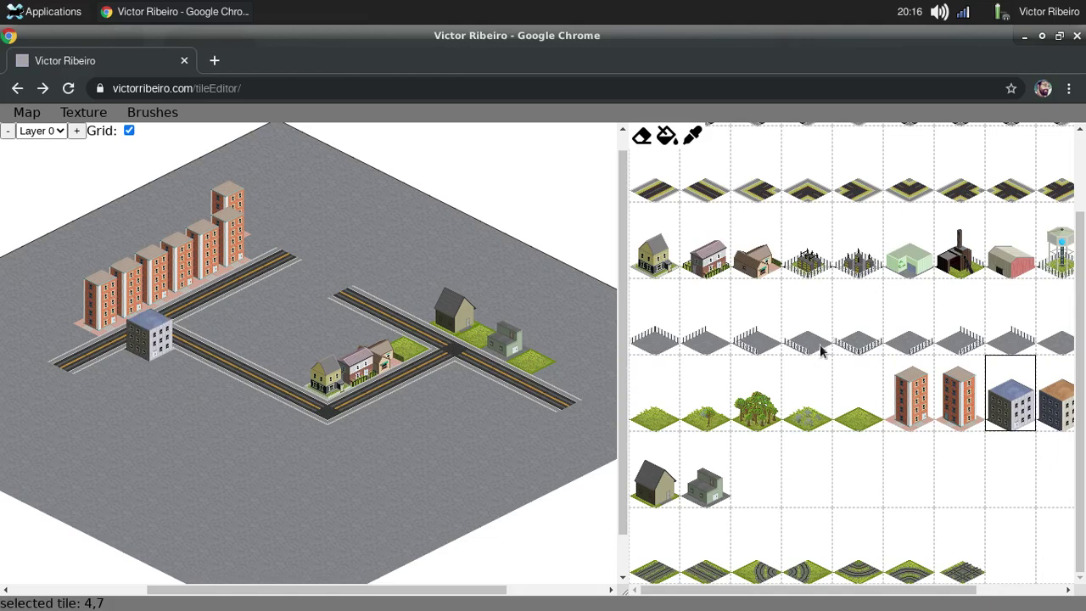
Step: Examine the city map's roads and buildings and the building, fence and road tiles available in the tileset
middle_click_drag(289, 306, 445, 449)
middle_click_drag(904, 297, 714, 359)
middle_click_drag(235, 359, 316, 510)
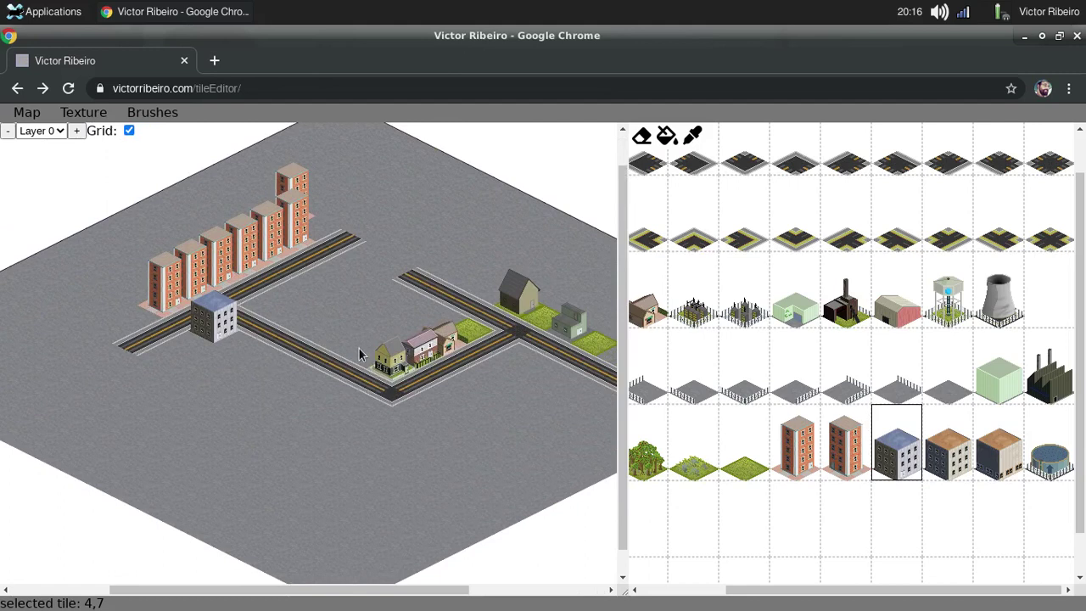
middle_click_drag(287, 303, 272, 332)
scroll(272, 338, "up", 2)
scroll(273, 338, "down", 1)
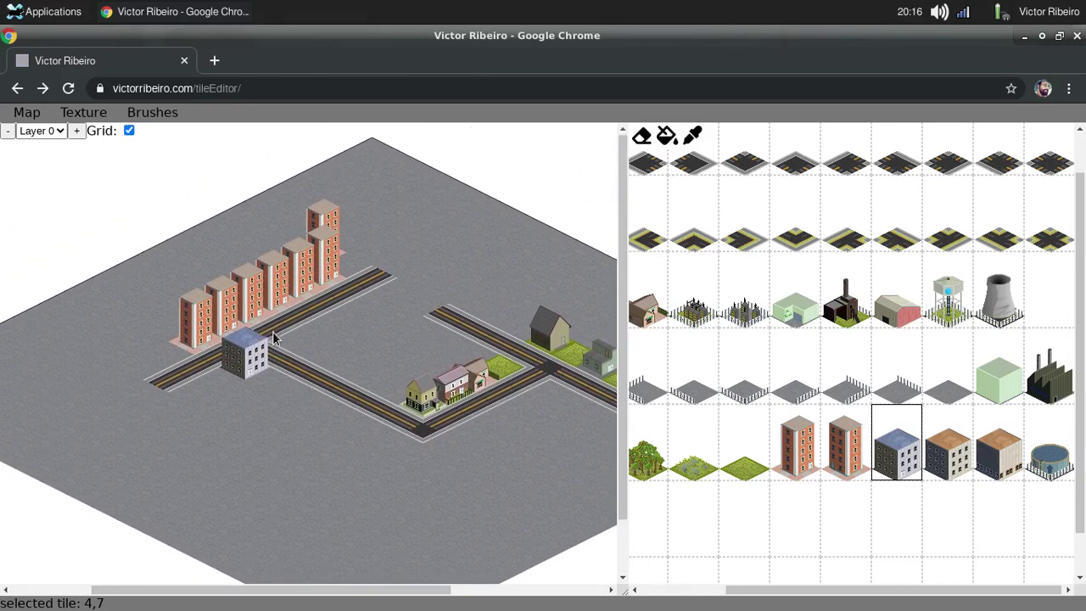
scroll(274, 339, "up", 1)
scroll(273, 339, "down", 1)
scroll(274, 339, "up", 1)
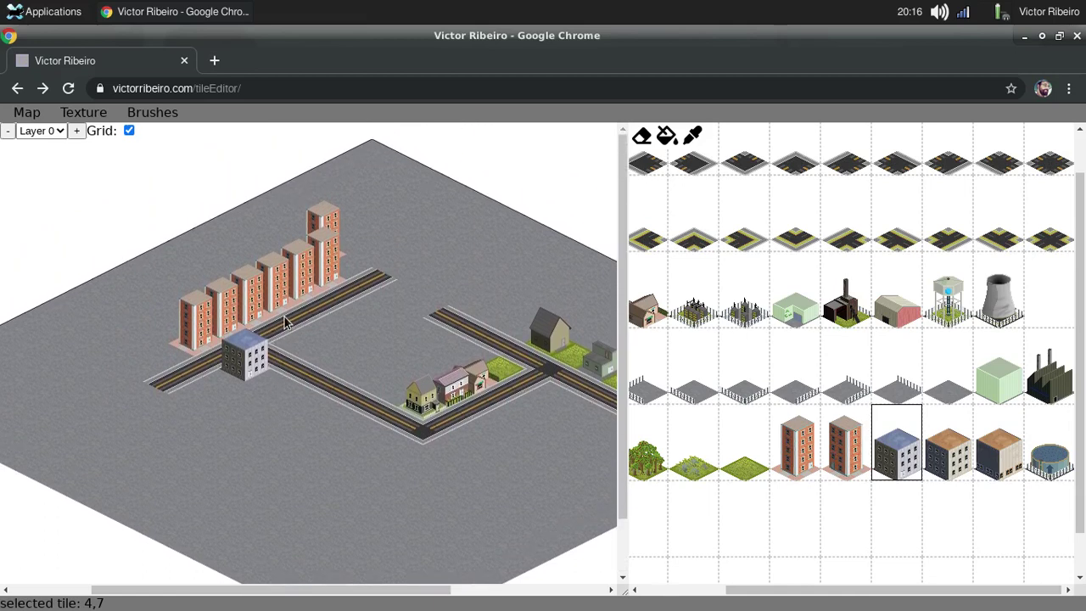
scroll(285, 323, "down", 1)
scroll(285, 322, "up", 1)
scroll(285, 323, "down", 1)
scroll(313, 300, "up", 1)
scroll(837, 333, "down", 1)
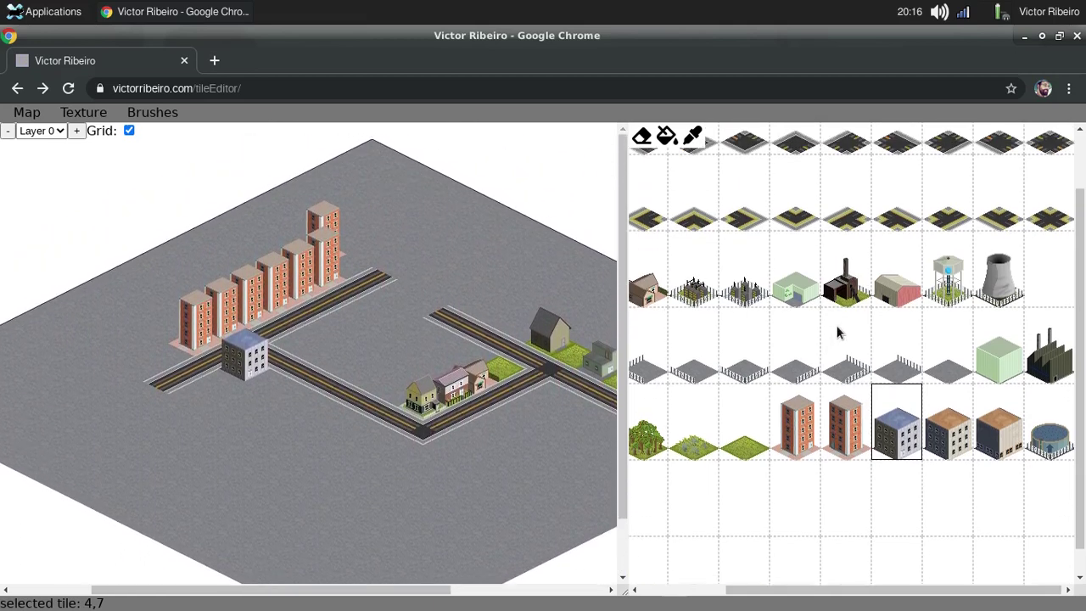
scroll(837, 332, "up", 1)
scroll(351, 357, "down", 1)
scroll(350, 357, "up", 1)
scroll(790, 348, "down", 1)
scroll(795, 362, "up", 1)
scroll(795, 361, "down", 1)
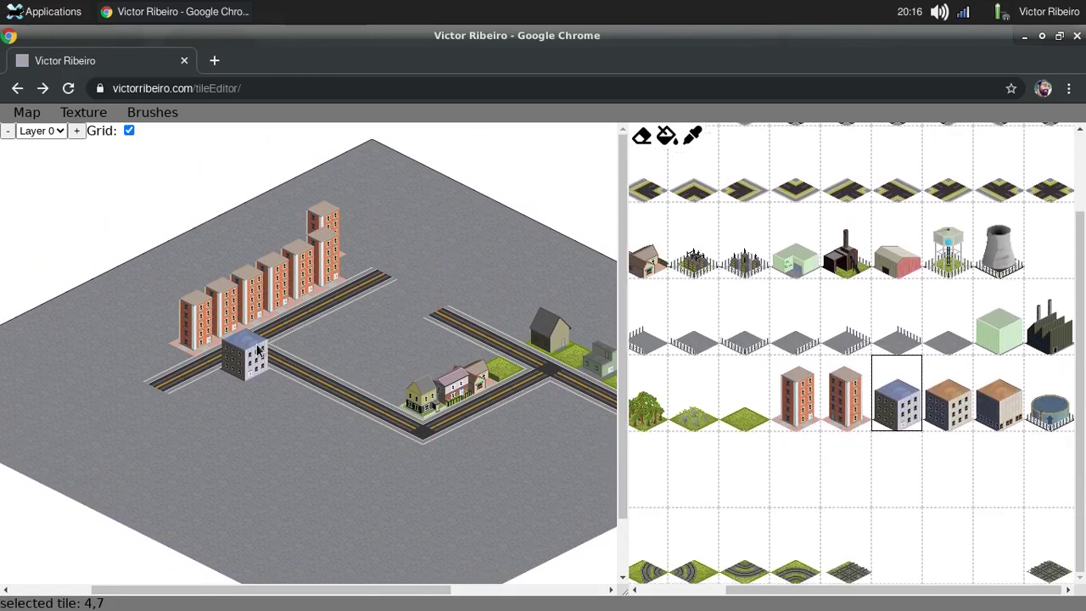
scroll(258, 347, "down", 1)
scroll(323, 376, "up", 1)
scroll(180, 510, "down", 1)
scroll(136, 432, "up", 1)
middle_click_drag(459, 353, 218, 342)
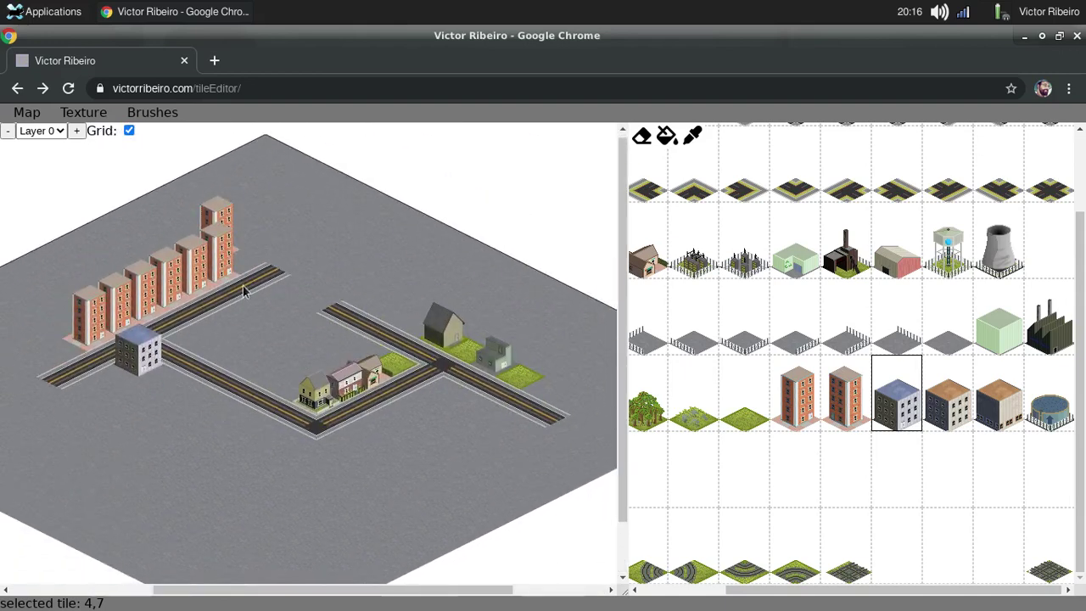
middle_click_drag(184, 309, 152, 423)
middle_click_drag(778, 345, 856, 436)
middle_click_drag(323, 308, 217, 434)
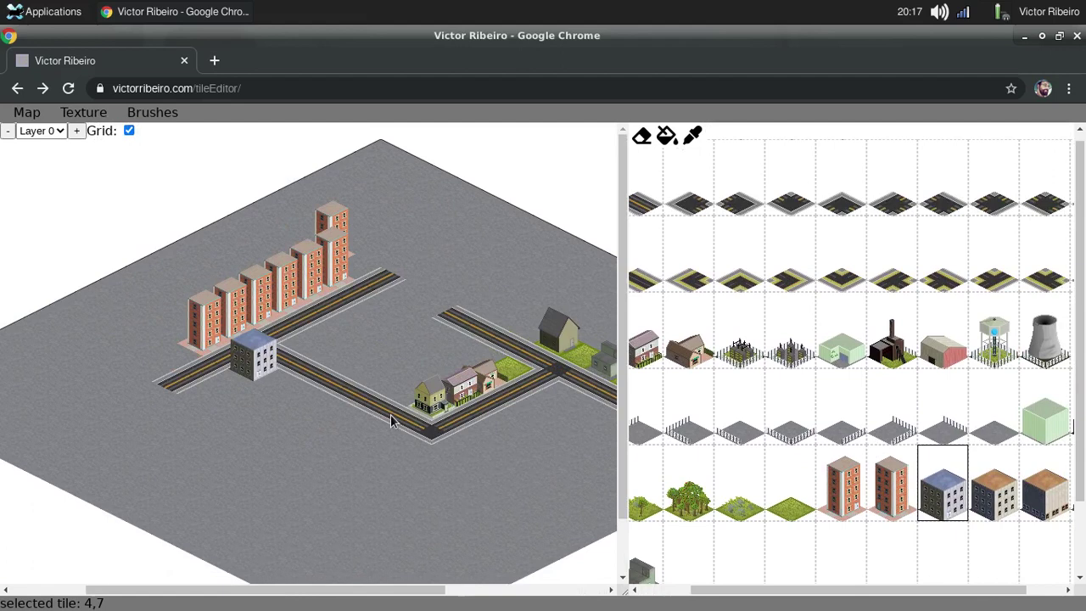
middle_click_drag(390, 420, 385, 487)
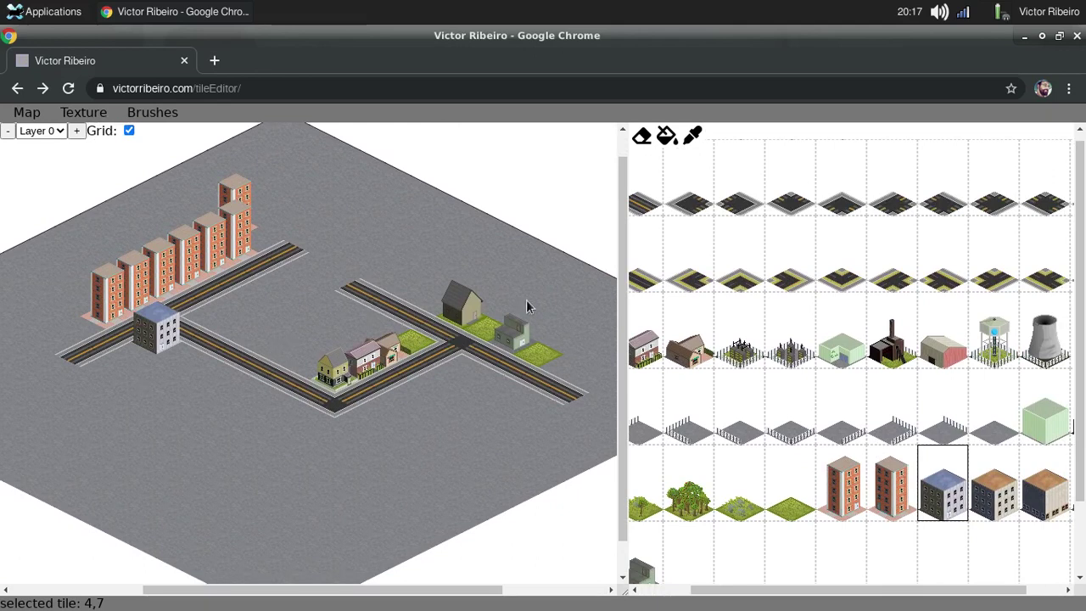
middle_click_drag(249, 285, 266, 311)
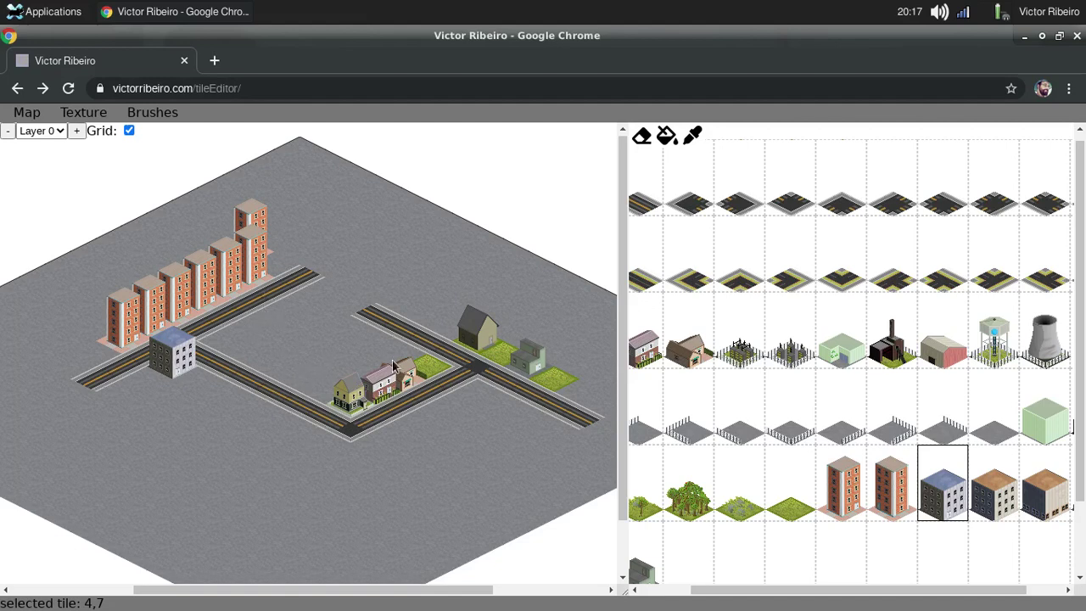
middle_click_drag(395, 402, 428, 432)
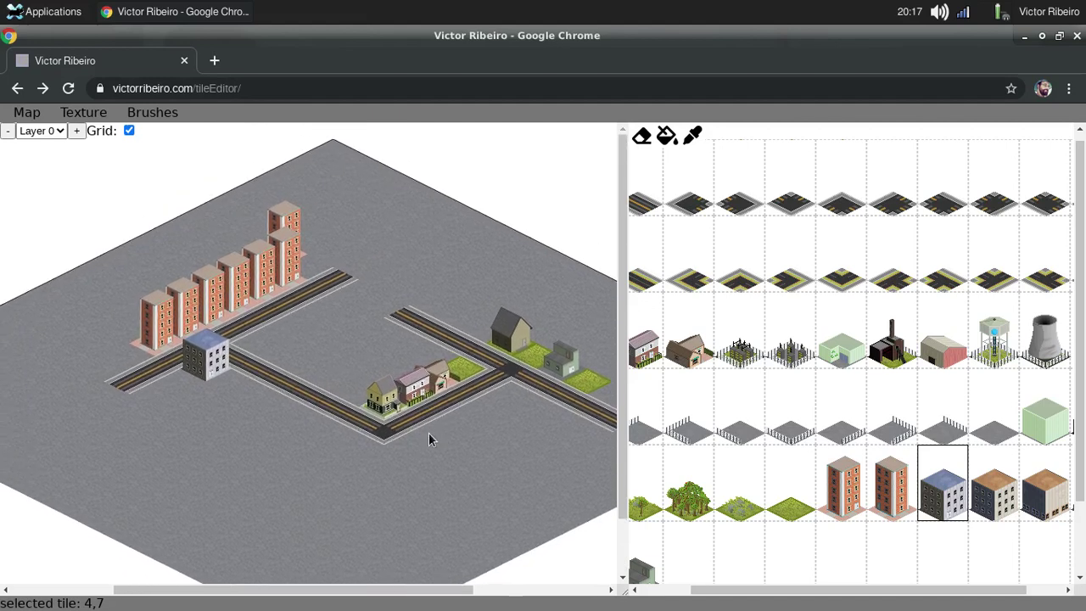
scroll(758, 444, "down", 2)
scroll(928, 314, "up", 3)
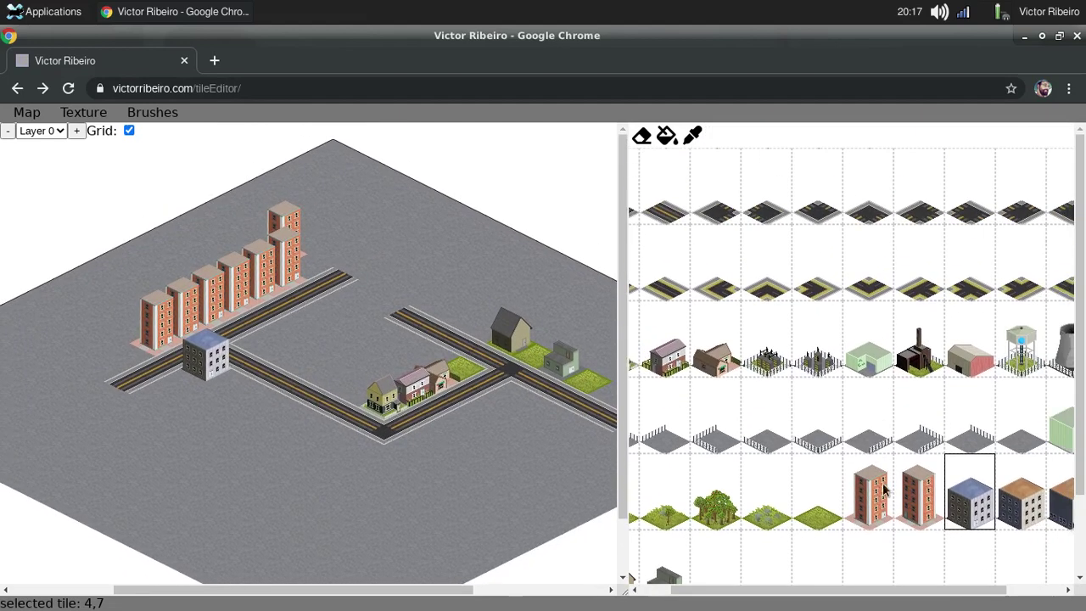
scroll(778, 538, "right", 1)
scroll(778, 560, "up", 1)
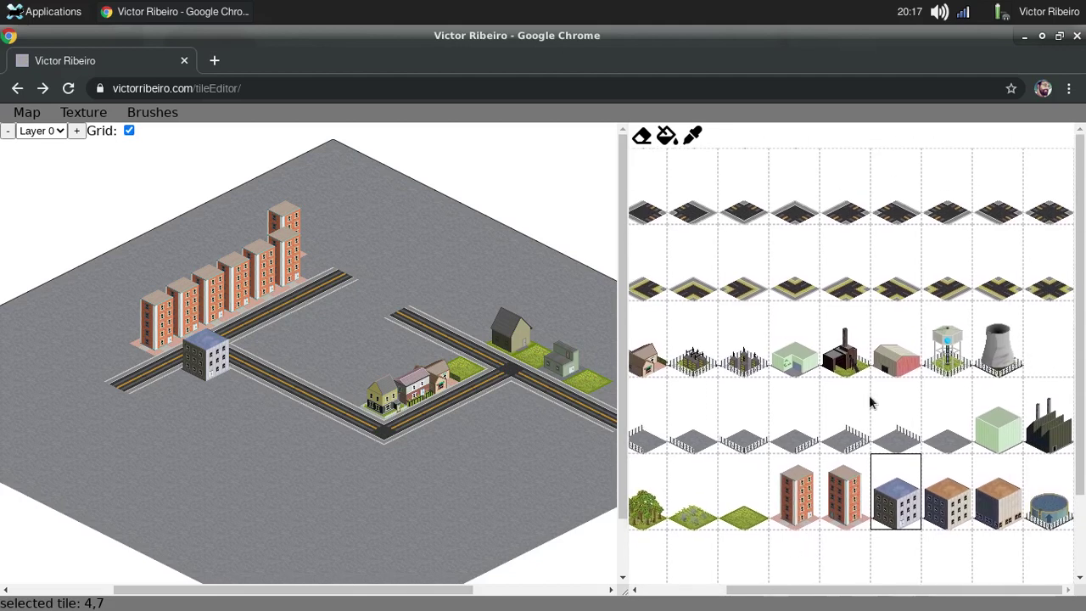